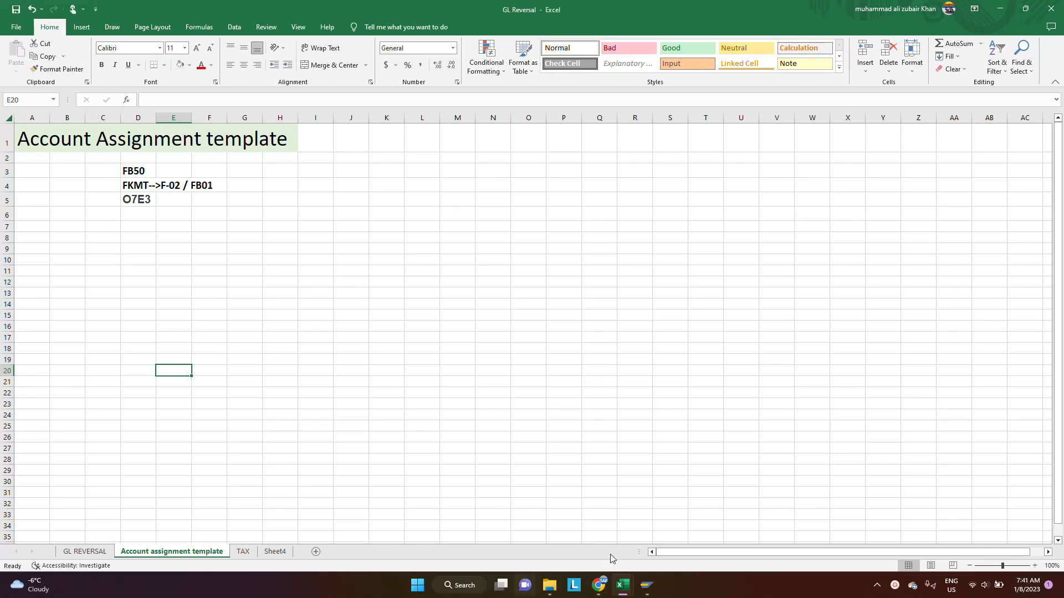
Step: Switch to SAP and start transaction FB50 for entering a G/L account document
left_click(645, 587)
left_click(657, 534)
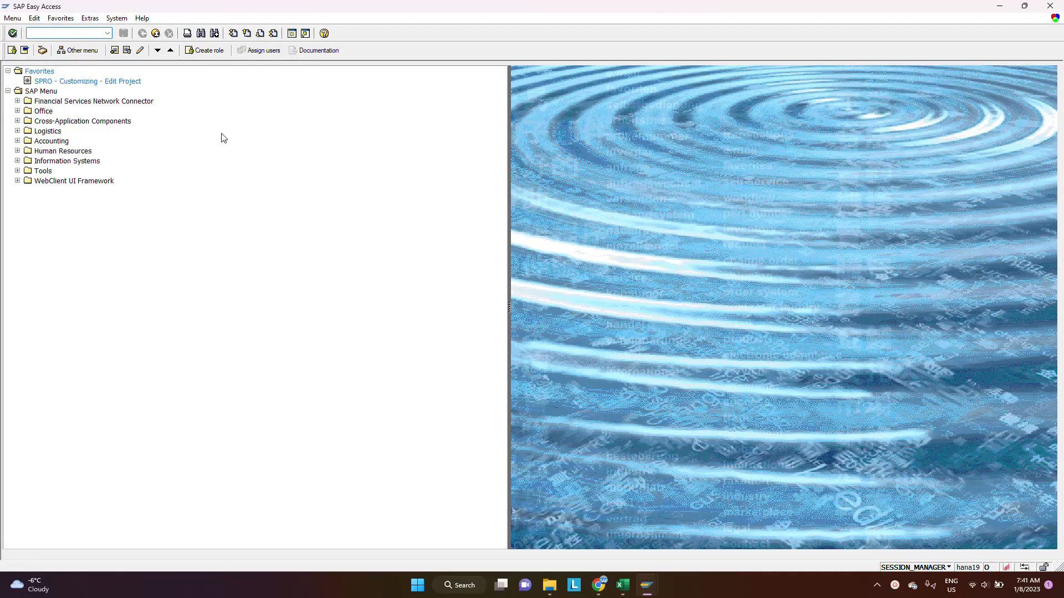
left_click(75, 32)
type("FB50")
key("Return")
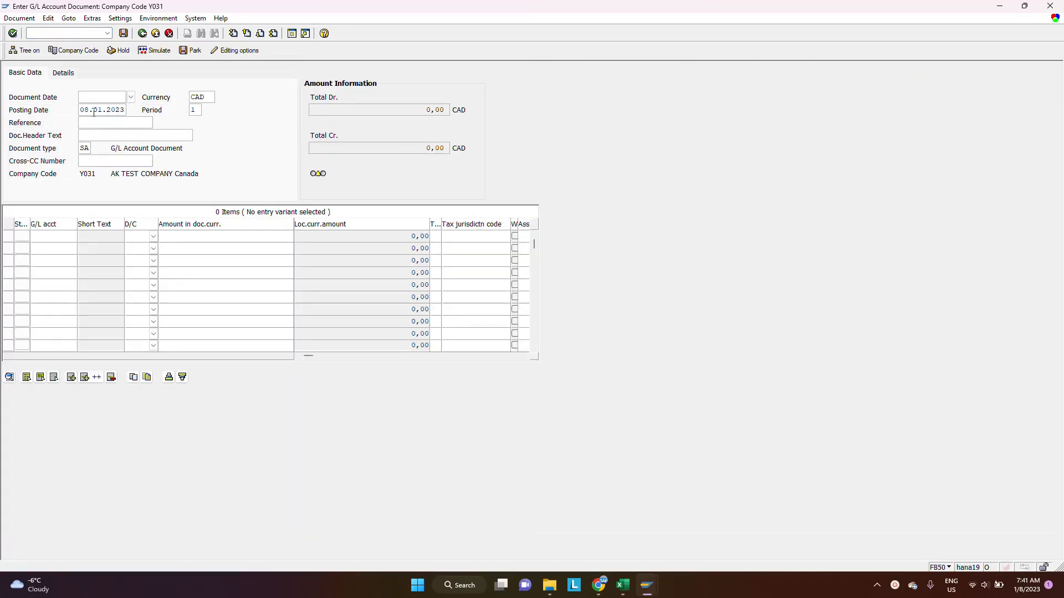
Step: Set the document date and posting date to 01012022 and the reference to 2022 TEMPLATE
type("01")
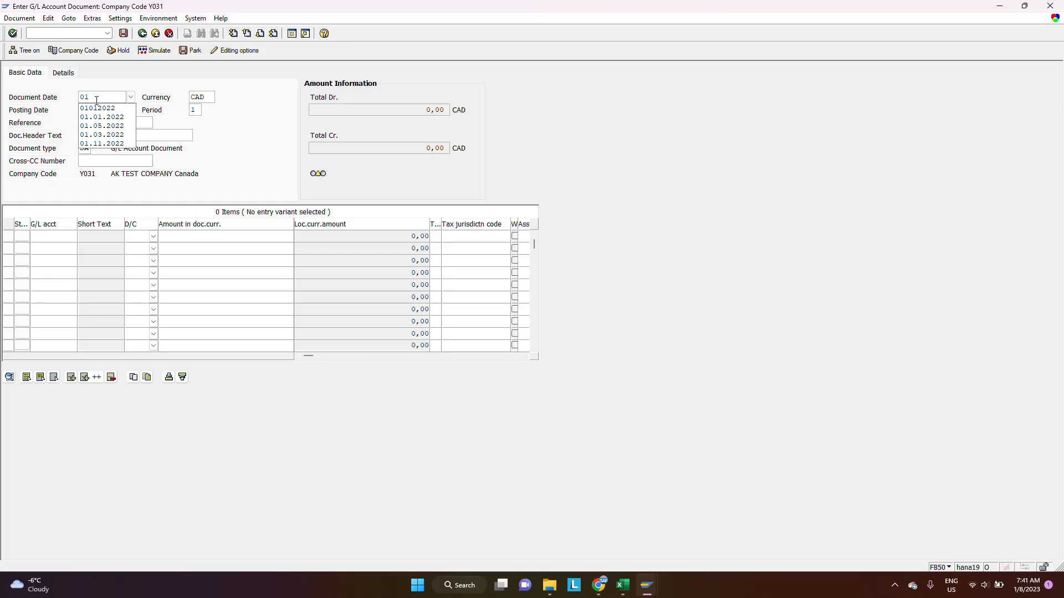
type("012022")
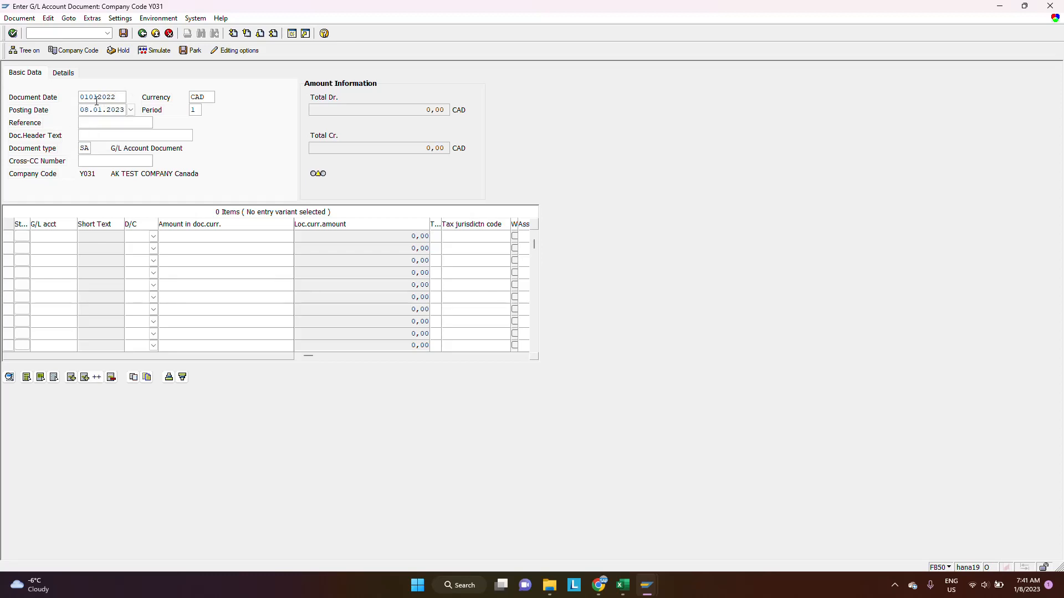
key("Tab")
key("Delete")
key("Delete")
key("Delete")
key("Delete")
key("Delete")
key("Delete")
key("Delete")
key("Delete")
key("Delete")
key("Delete")
type("010120")
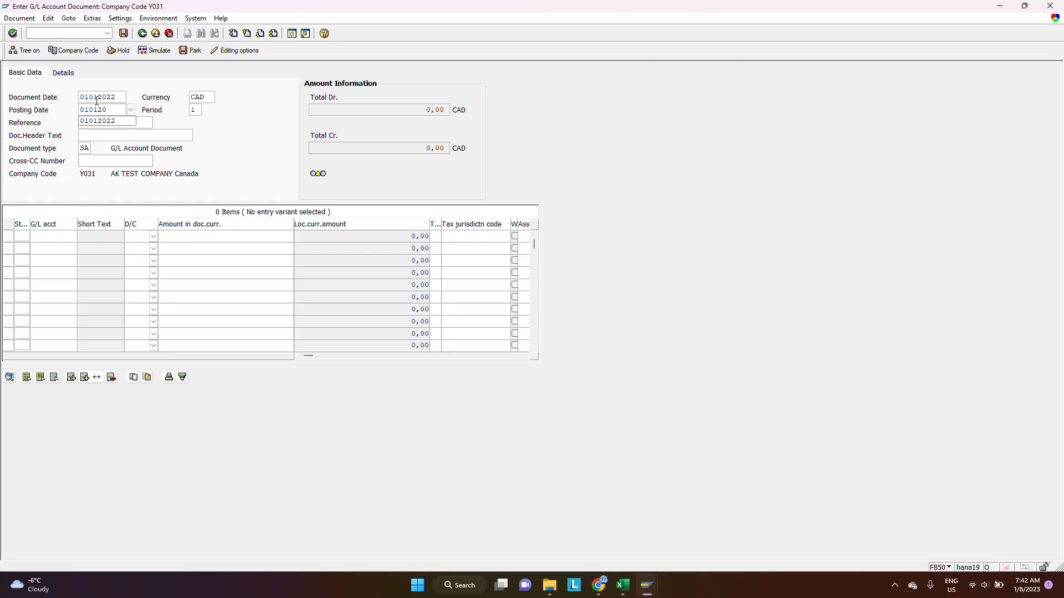
type("22")
key("Tab")
type("2022")
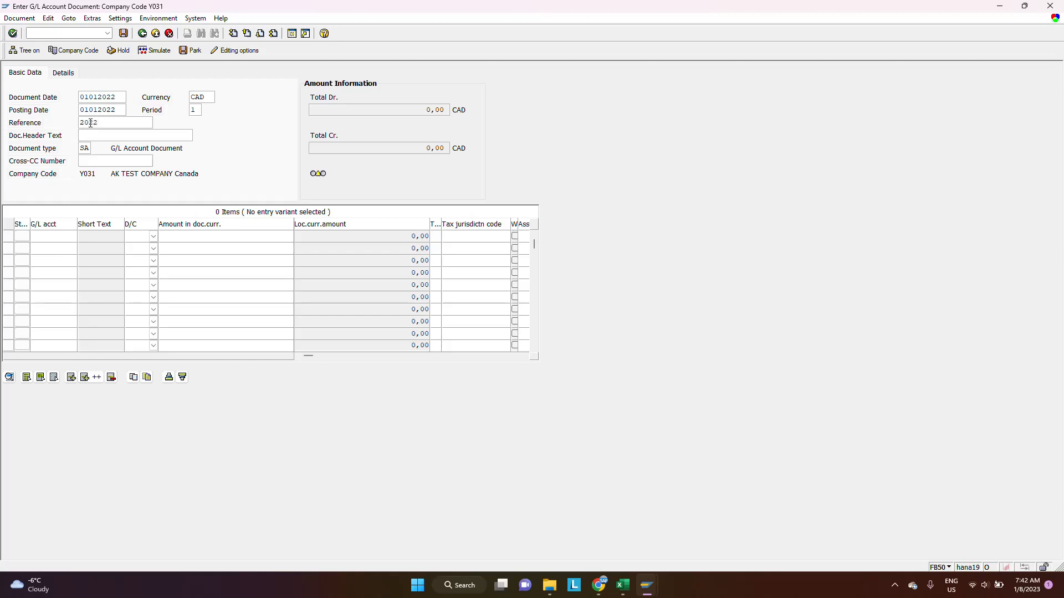
type(" TEMPLATE")
Step: Enter G/L account 211000 (Prepaid Supplies) as a debit in the first line item
left_click(47, 240)
type("21")
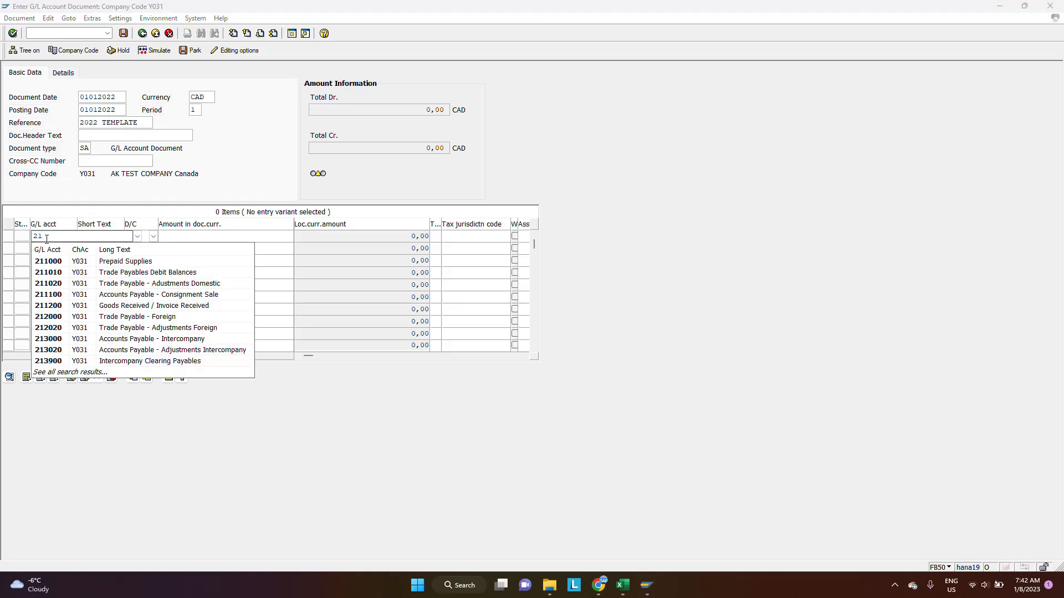
left_click(76, 266)
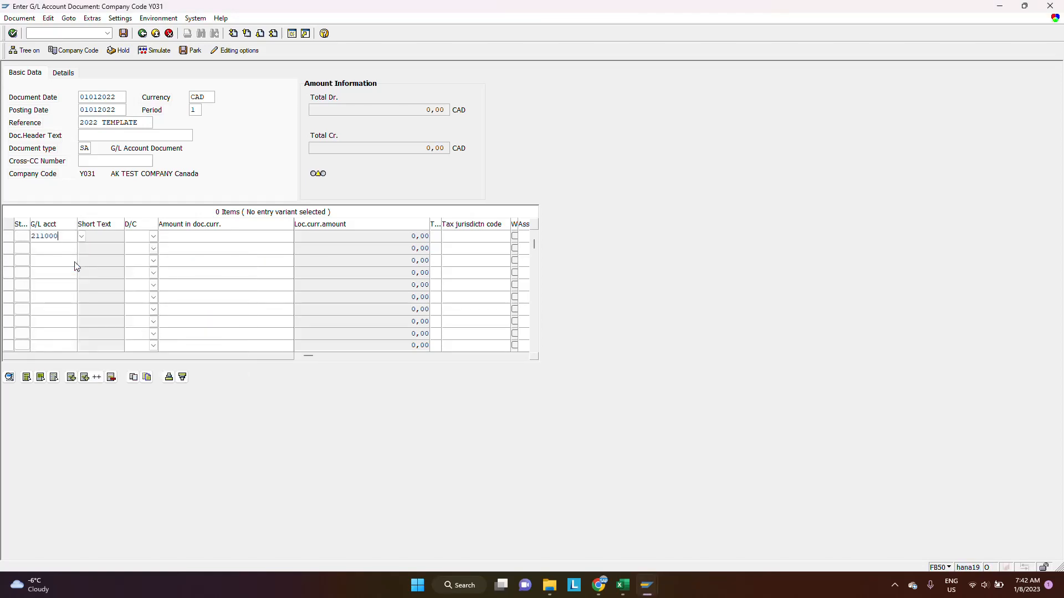
key("Tab")
type("D")
Step: Enter G/L account 100000 (BANK Y031) as a credit in the second line item
left_click(44, 250)
type("100")
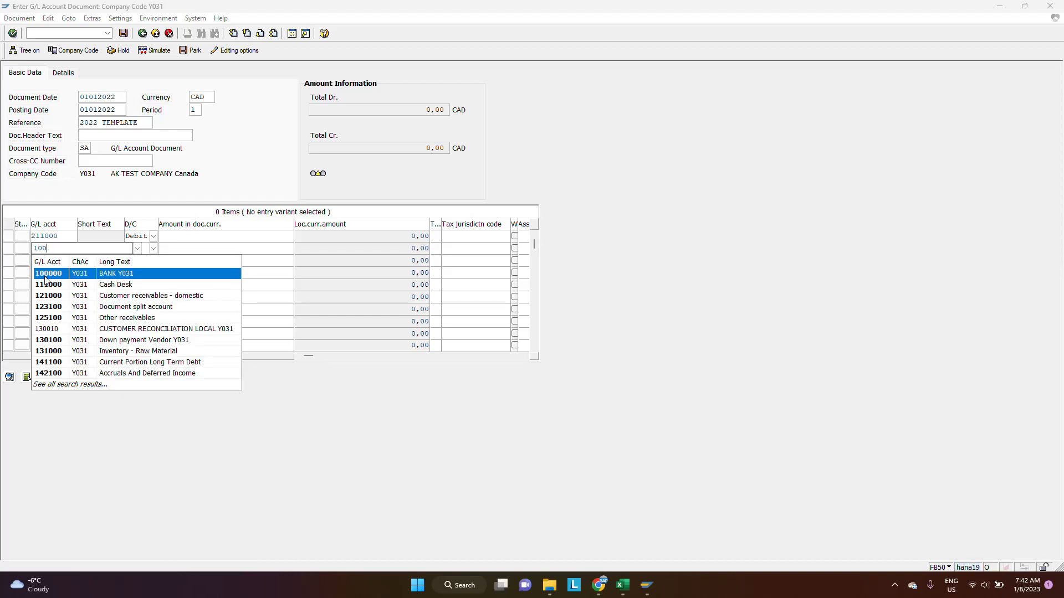
left_click(79, 272)
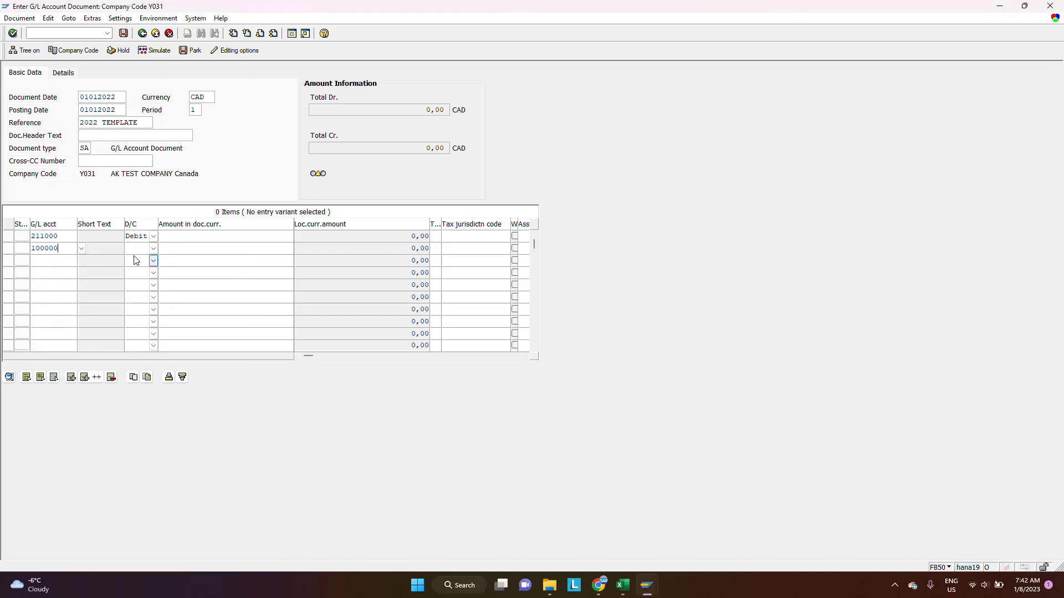
key("c")
Step: Save the entered lines as an account assignment template named 2022 TEMPLATE
left_click(47, 19)
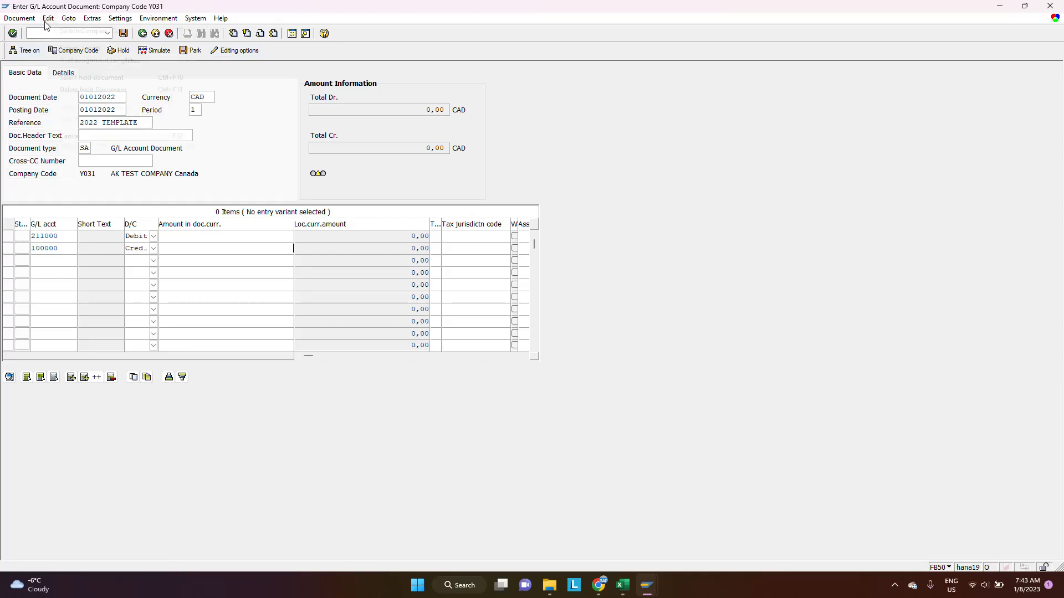
mouse_move(72, 60)
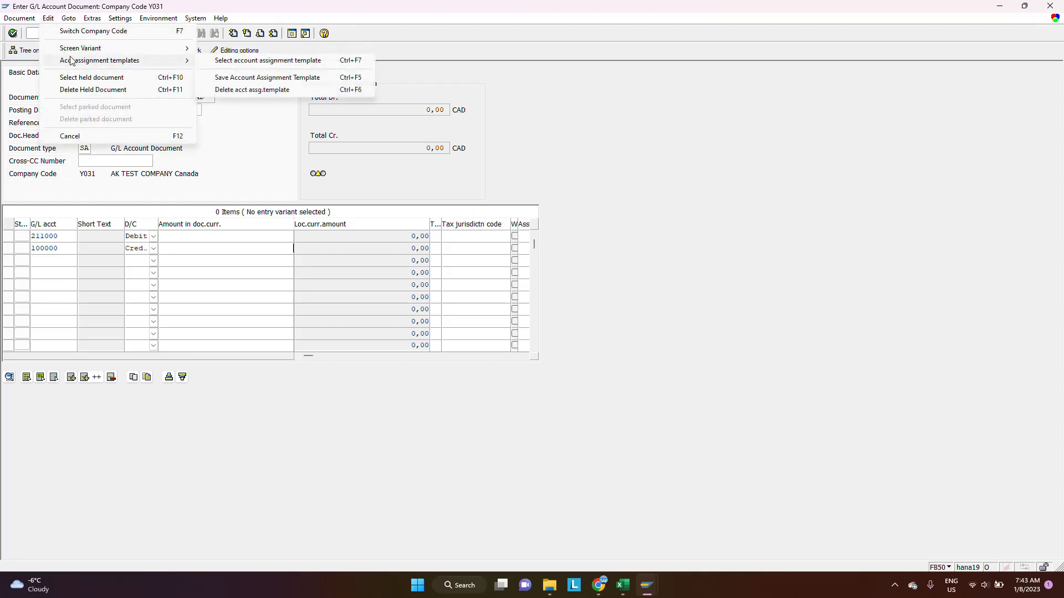
left_click(246, 78)
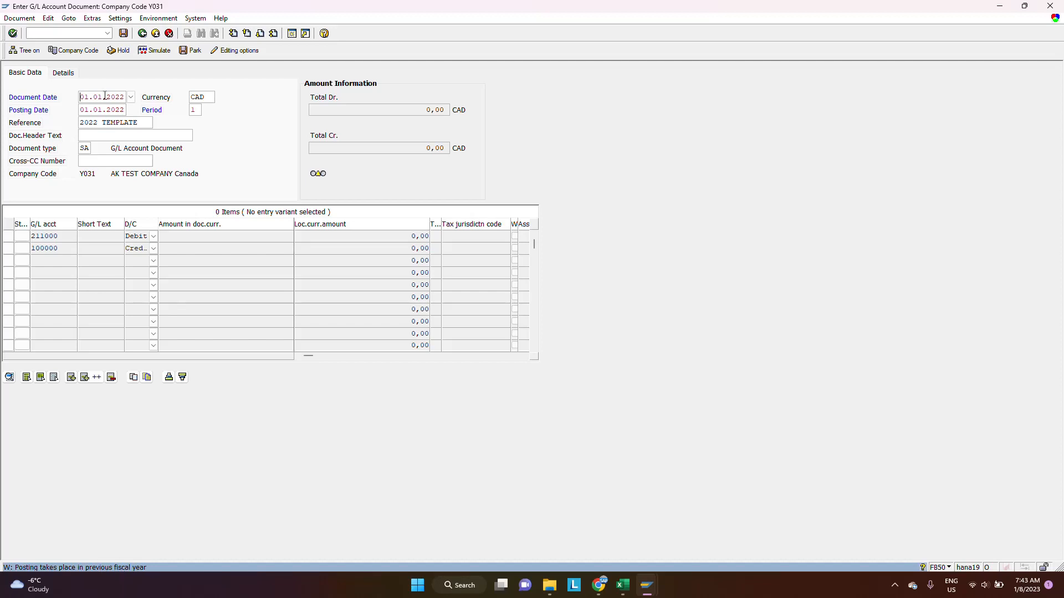
key("Return")
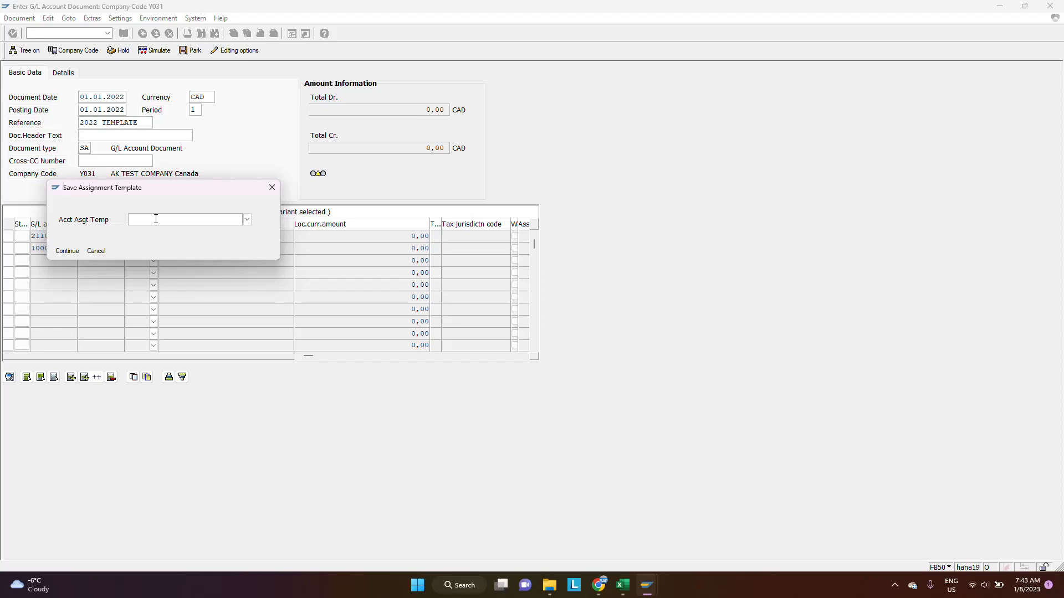
type("2022 TEMPLATE")
left_click(64, 251)
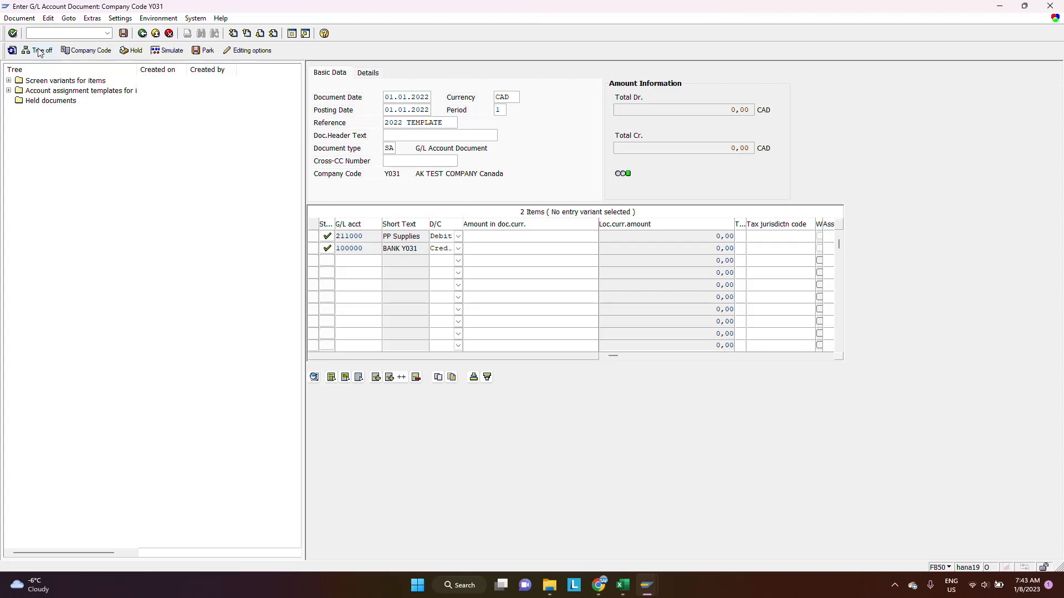
Step: Restart transaction FB50 with an empty G/L account document
left_click(60, 35)
type("/NFB")
key("Return")
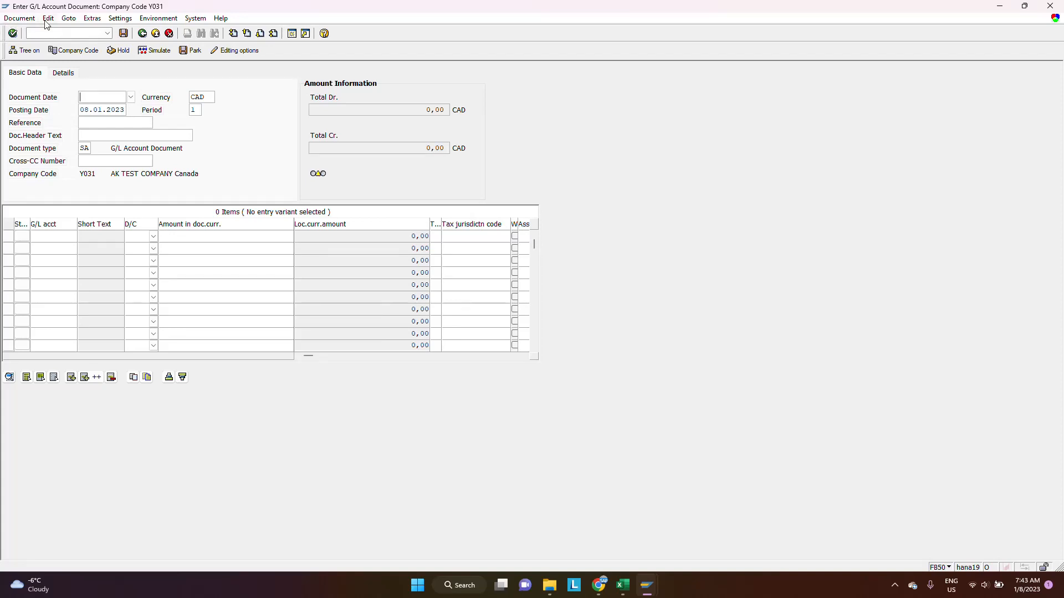
Step: Load the account assignment template 2022 TEMPLATE into the empty document
left_click(47, 20)
mouse_move(167, 60)
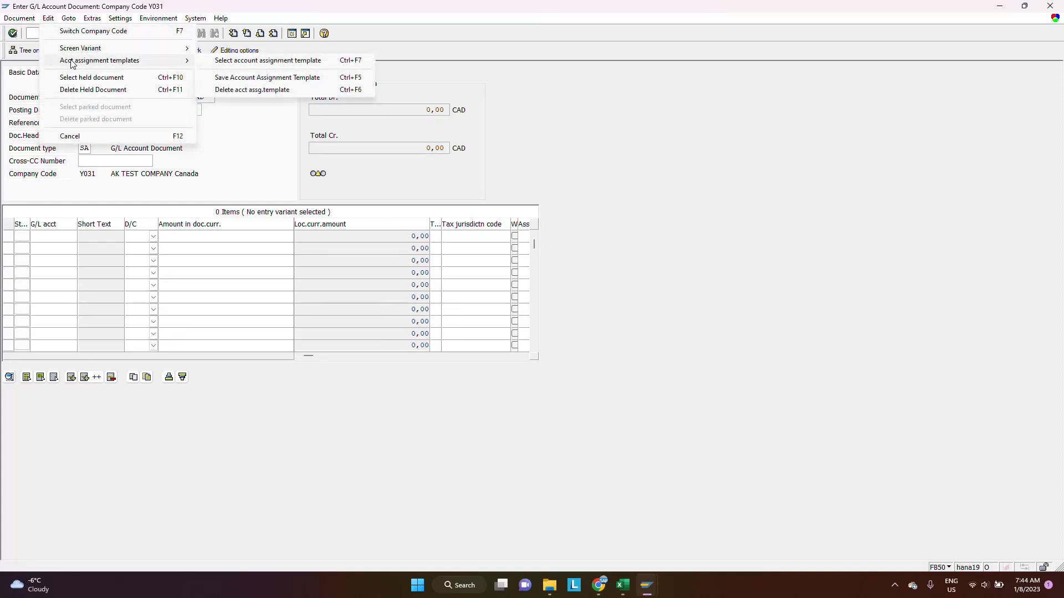
left_click(239, 61)
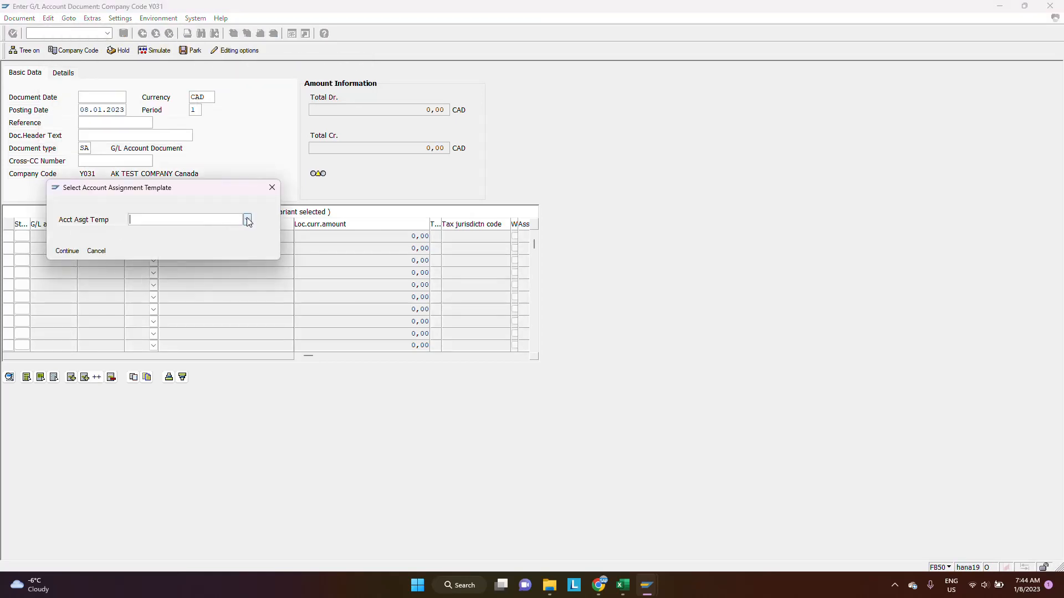
left_click(247, 220)
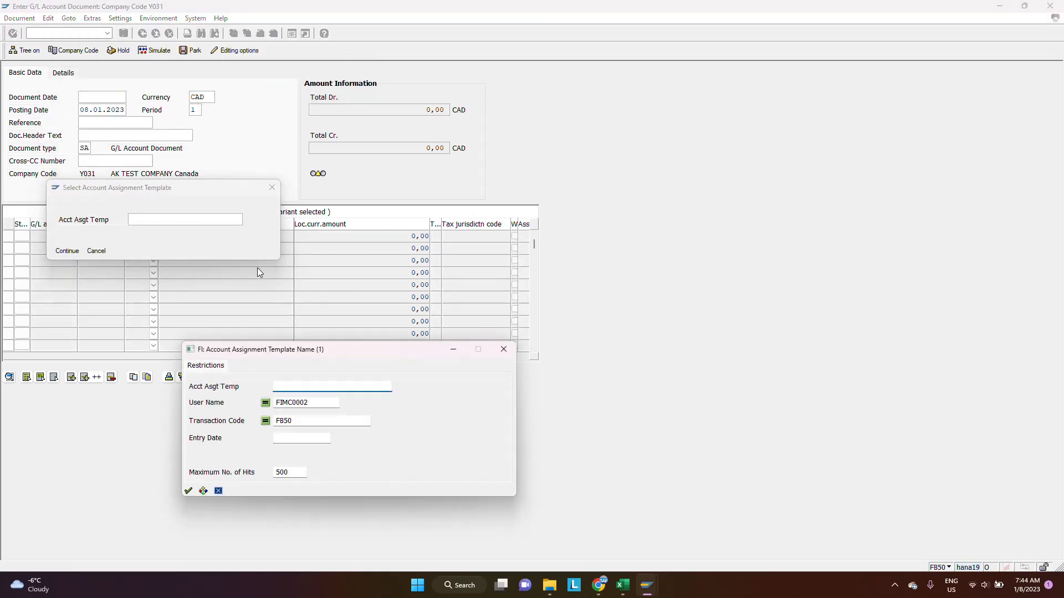
key("Return")
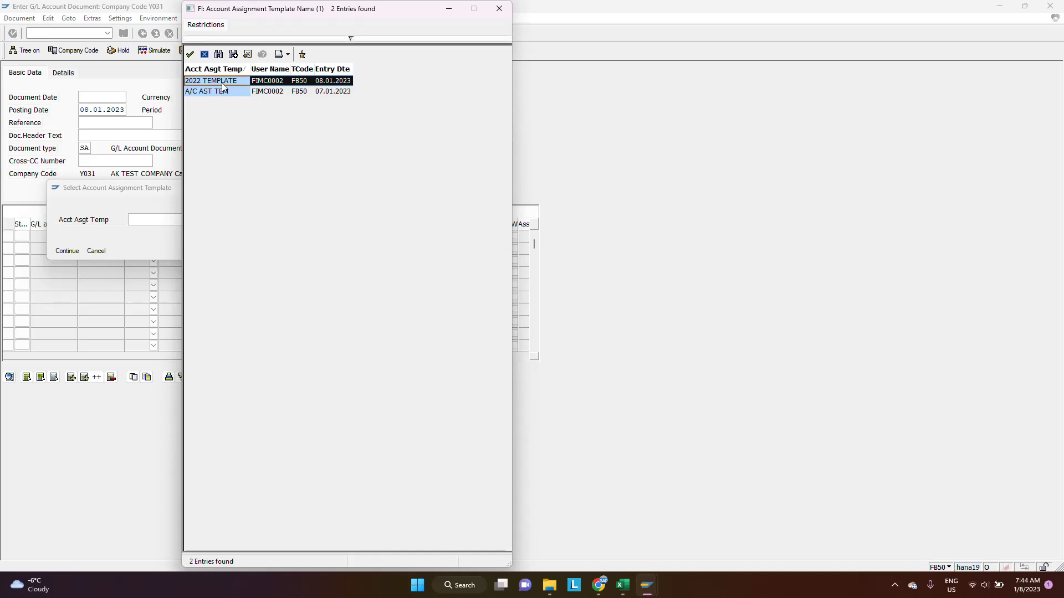
left_click(192, 58)
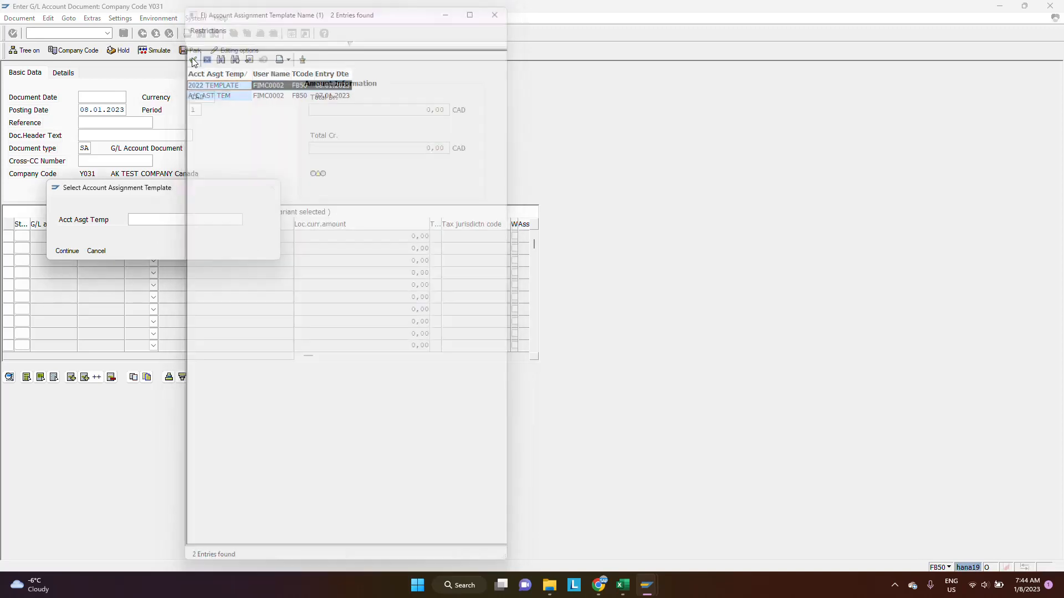
left_click(67, 251)
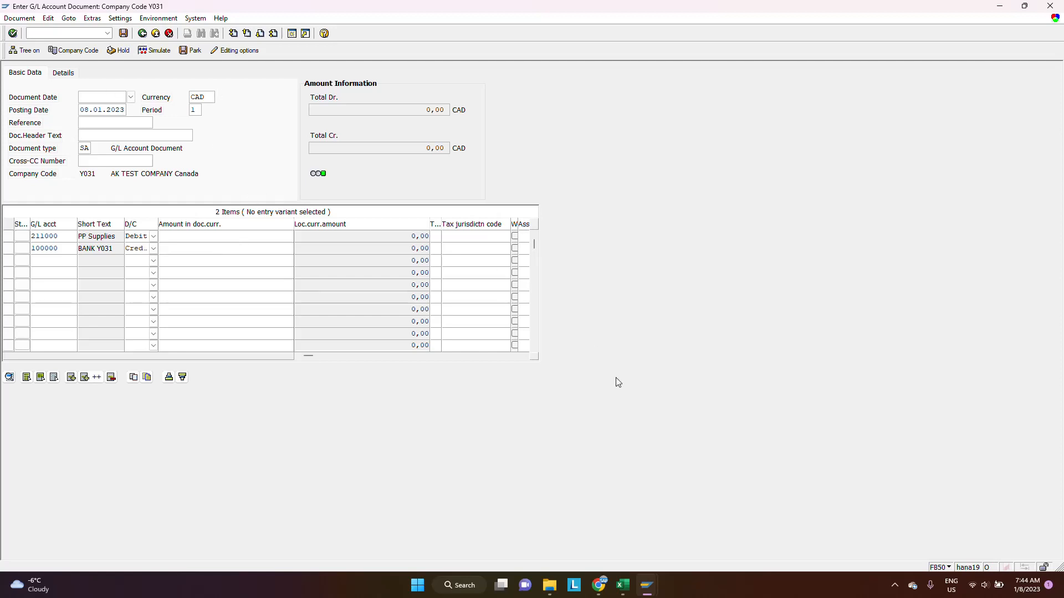
Step: Check the transaction code list in the GL Reversal workbook in Excel and return to SAP
mouse_move(632, 593)
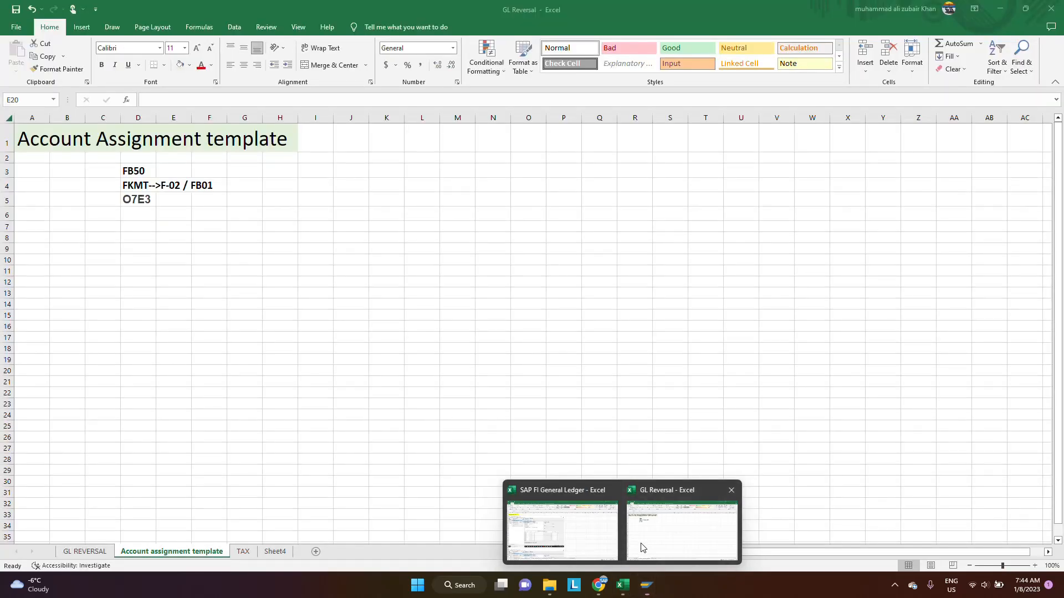
left_click(638, 540)
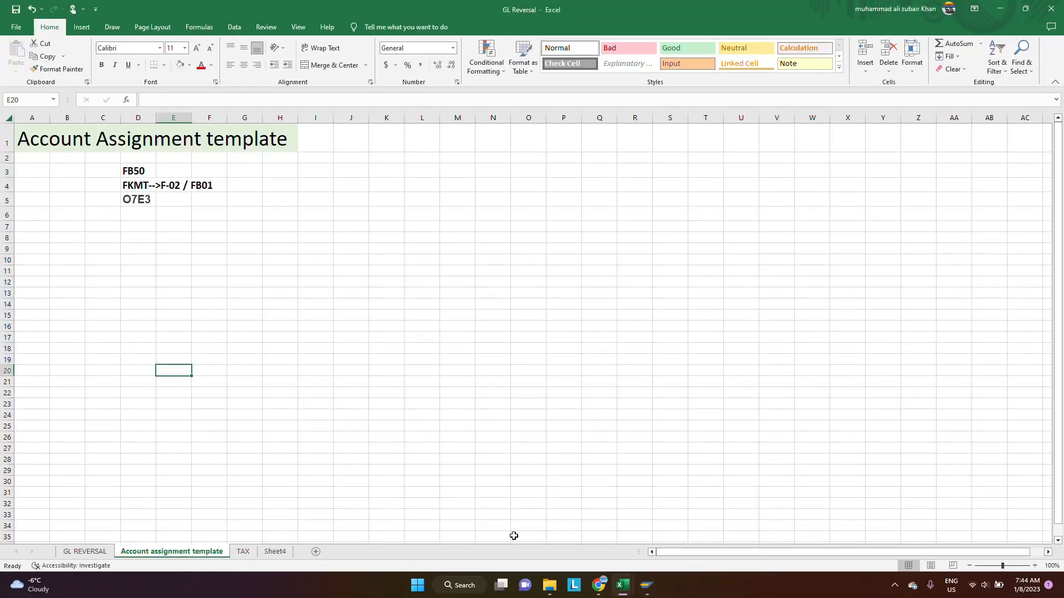
mouse_move(647, 585)
left_click(655, 548)
key("Return")
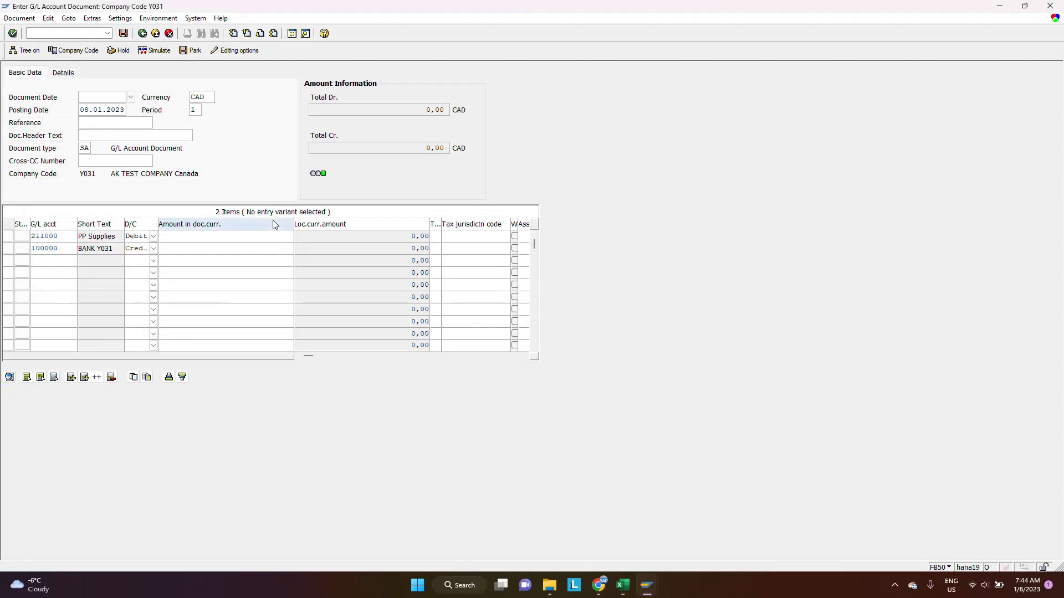
Step: Leave the G/L document entry and start transaction FKMT for account assignment models
left_click(54, 34)
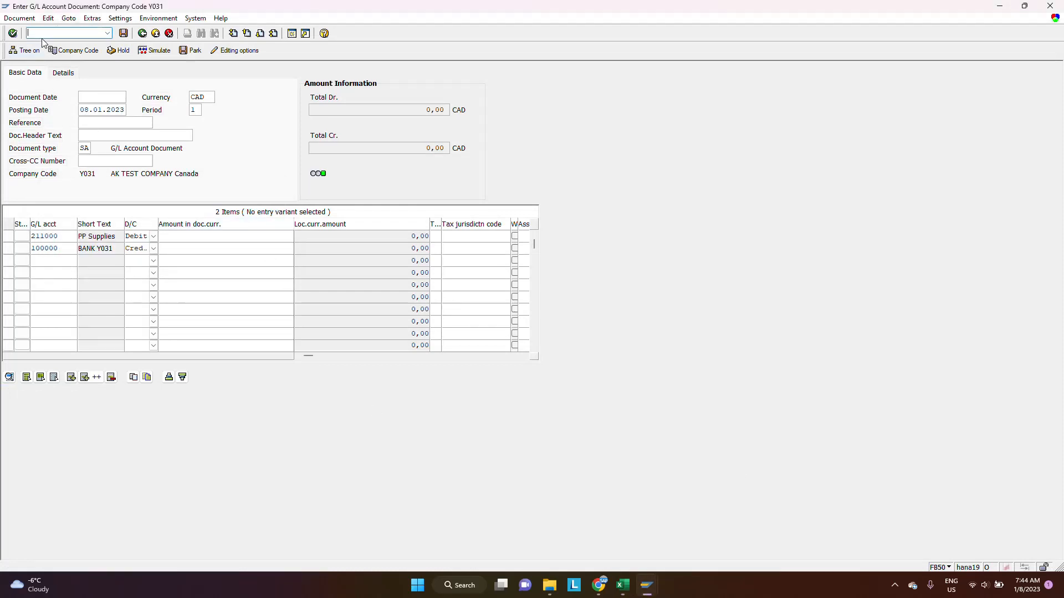
type("/NFM")
key("BackSpace")
type("KMT")
key("Return")
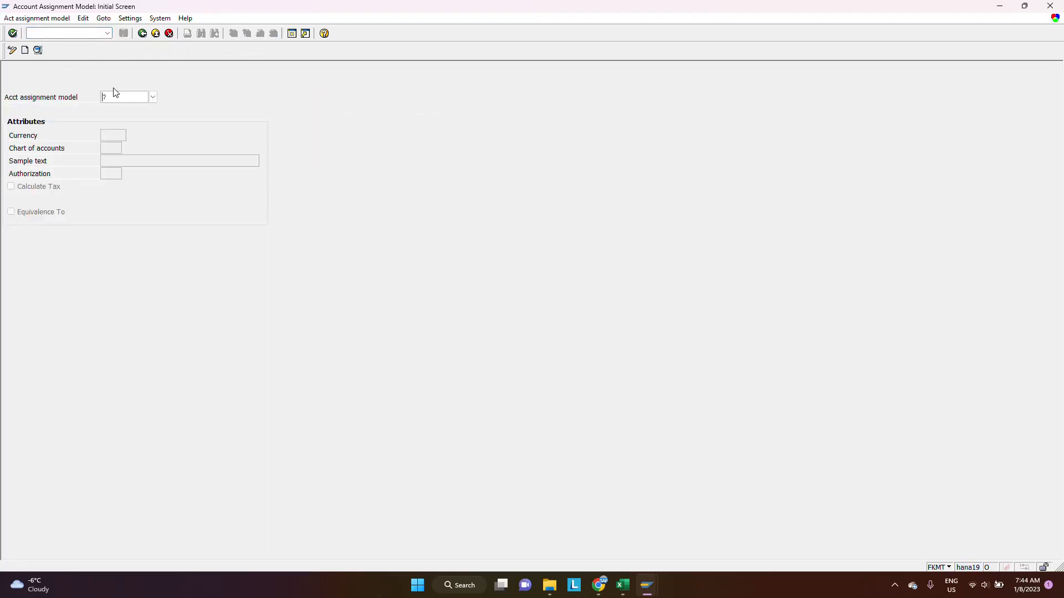
Step: Create a new account assignment model named 2022 TEM
left_click_drag(111, 98, 95, 96)
type("TEM")
left_click(25, 49)
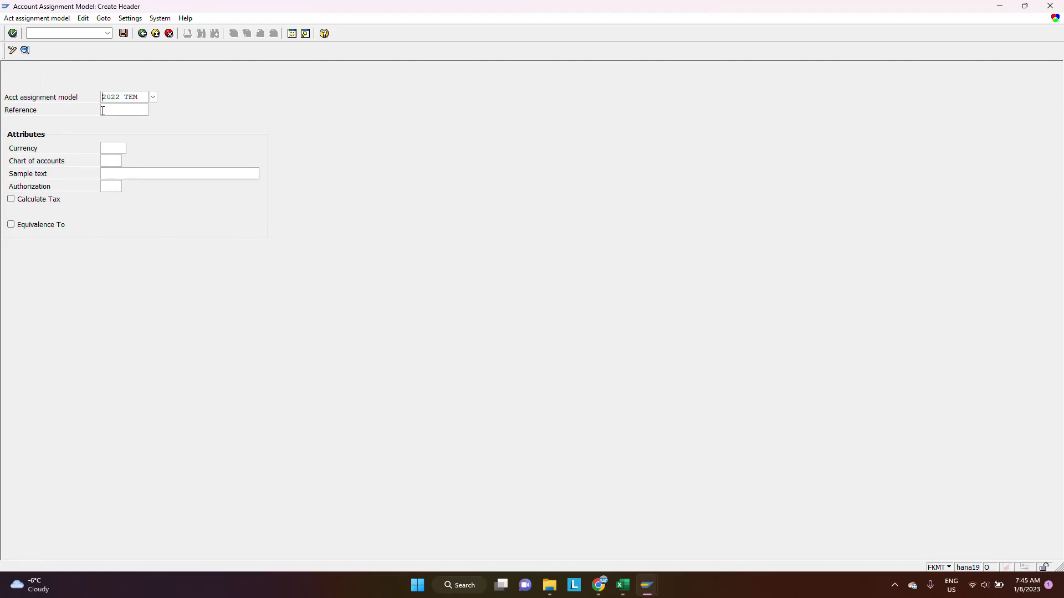
Step: Set the model's currency to CAD, chart of accounts to Y031 and sample text to 2022 TEM, and try to save it
left_click(113, 148)
type("CAD")
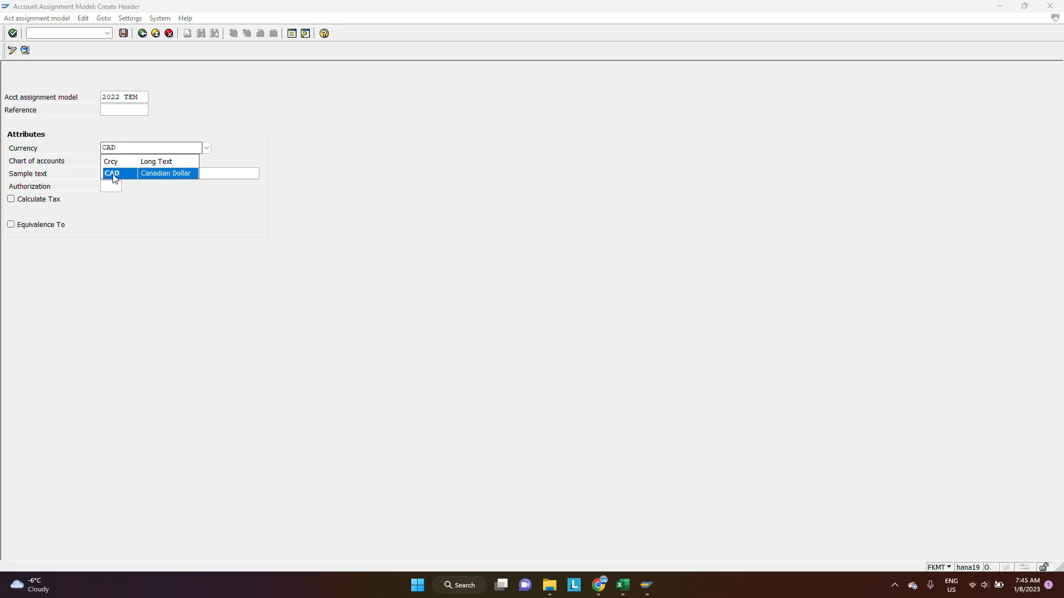
left_click(112, 174)
left_click(114, 161)
type("Y")
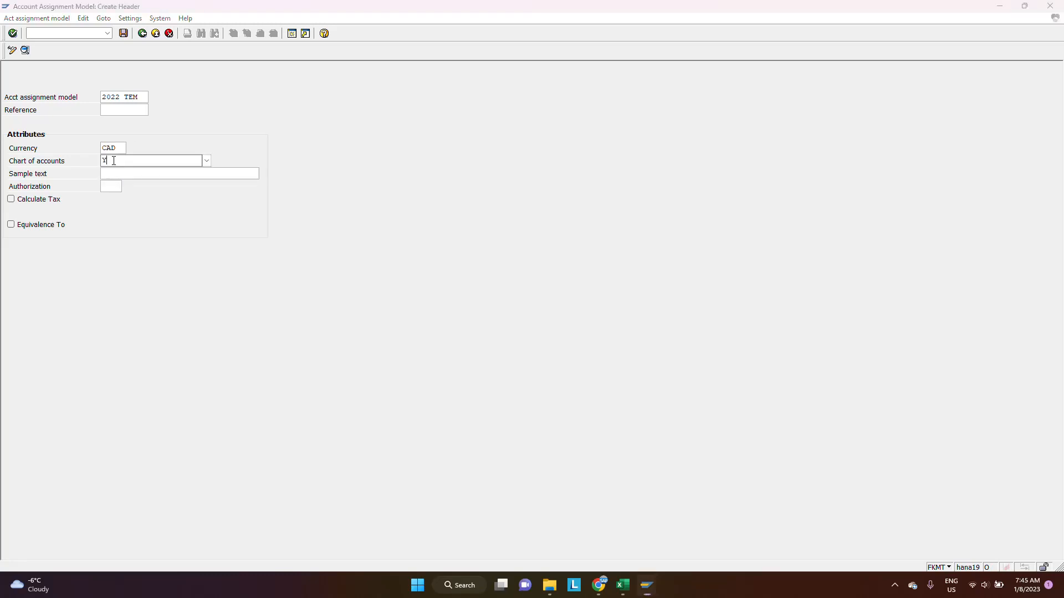
type("031")
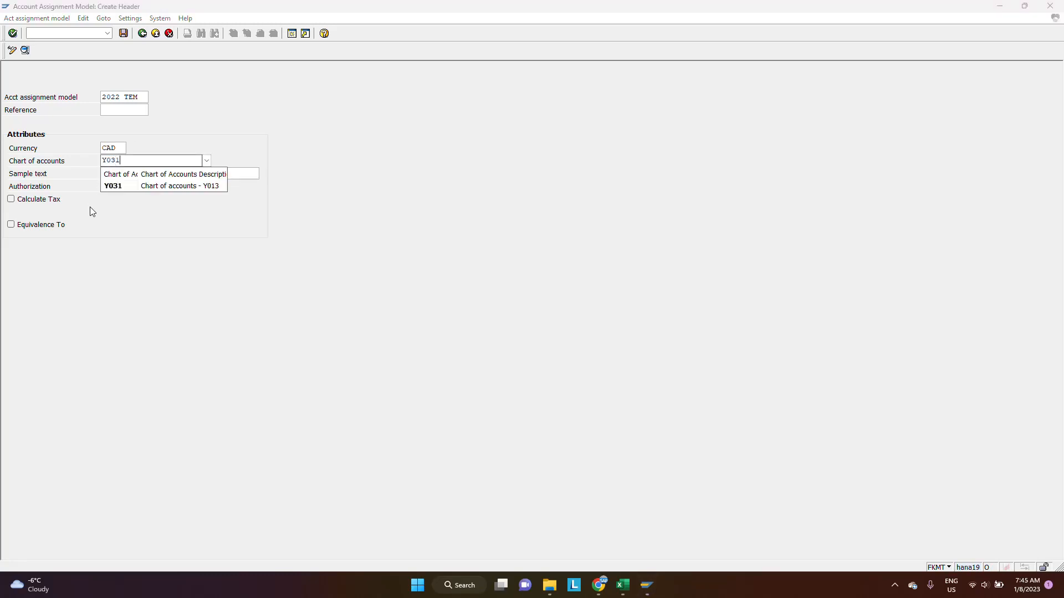
key("Return")
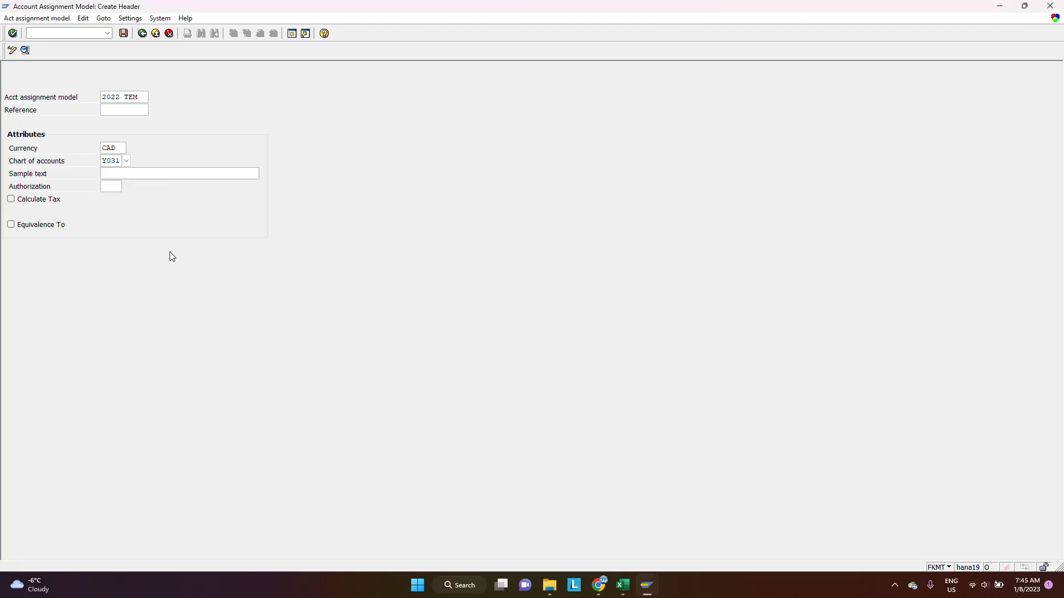
left_click(109, 172)
type("2022 TEM")
left_click(123, 34)
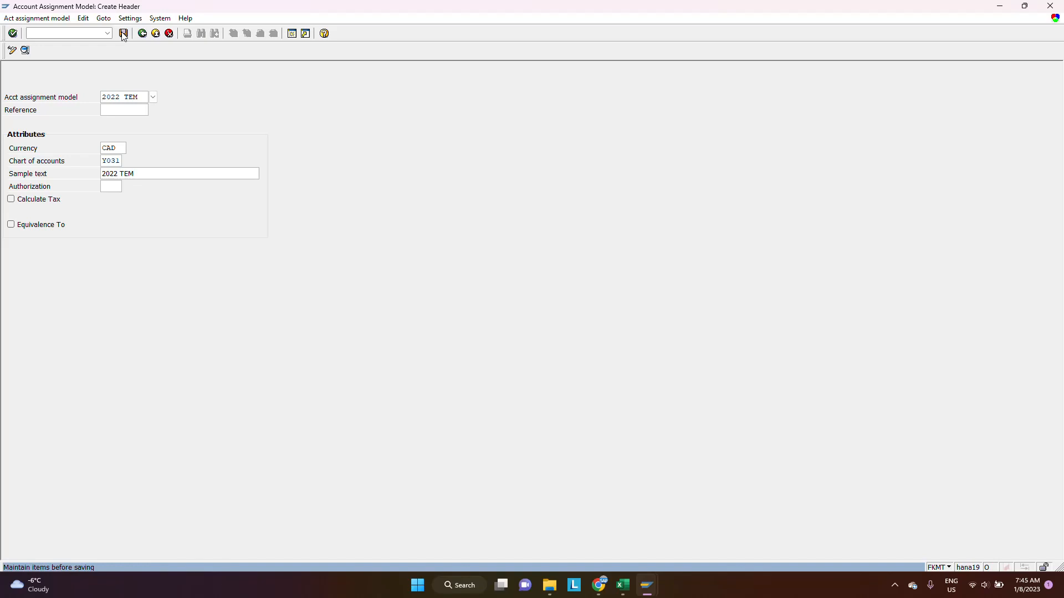
Step: Open the line items of the account assignment model 2022 TEM
left_click(85, 20)
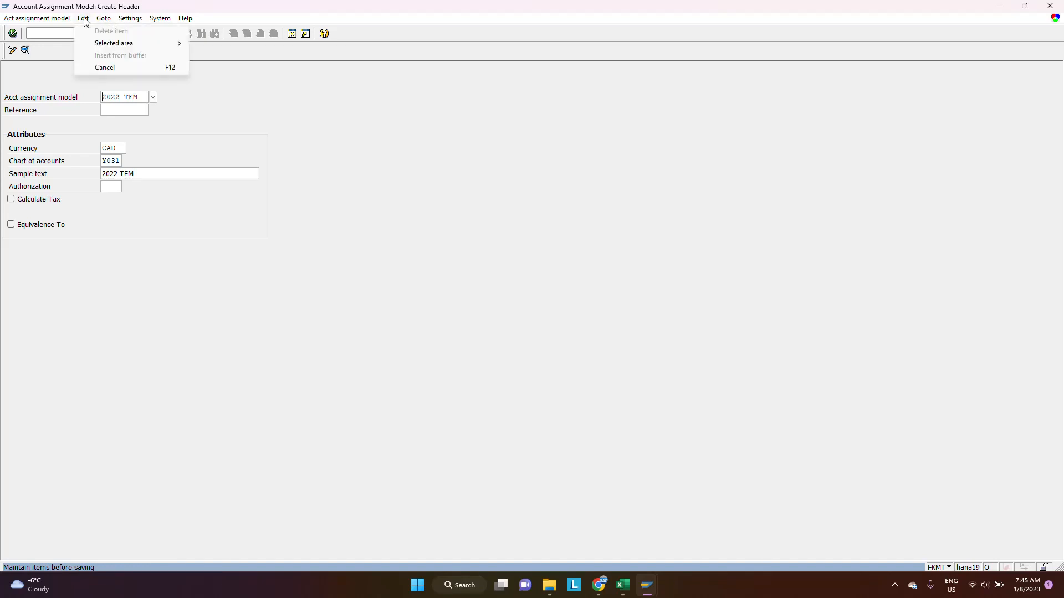
mouse_move(104, 19)
left_click(122, 44)
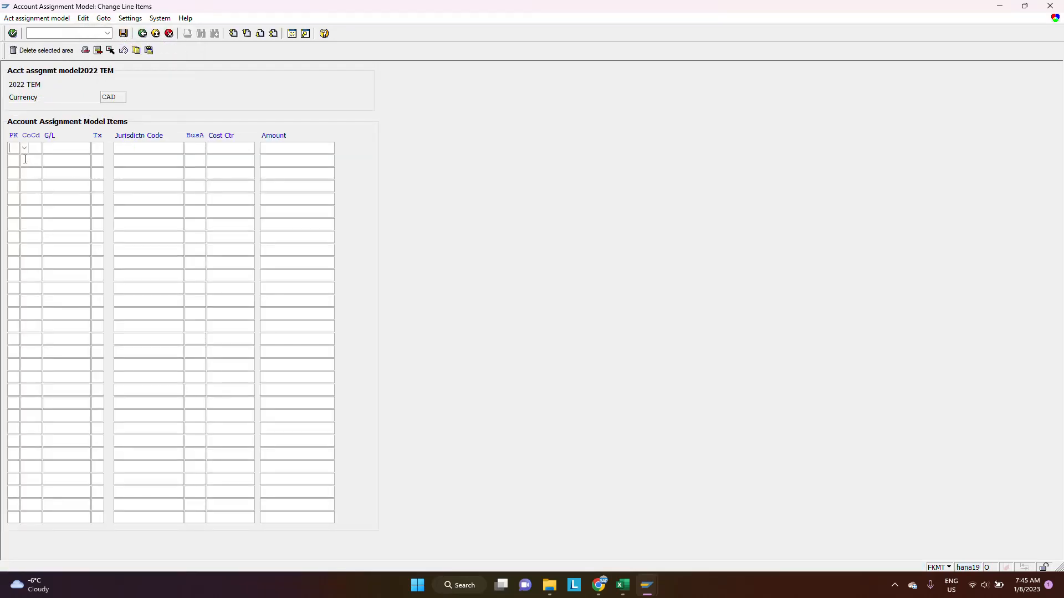
Step: Set the first line item's posting key to 40 and check it in the list of posting keys
type("40")
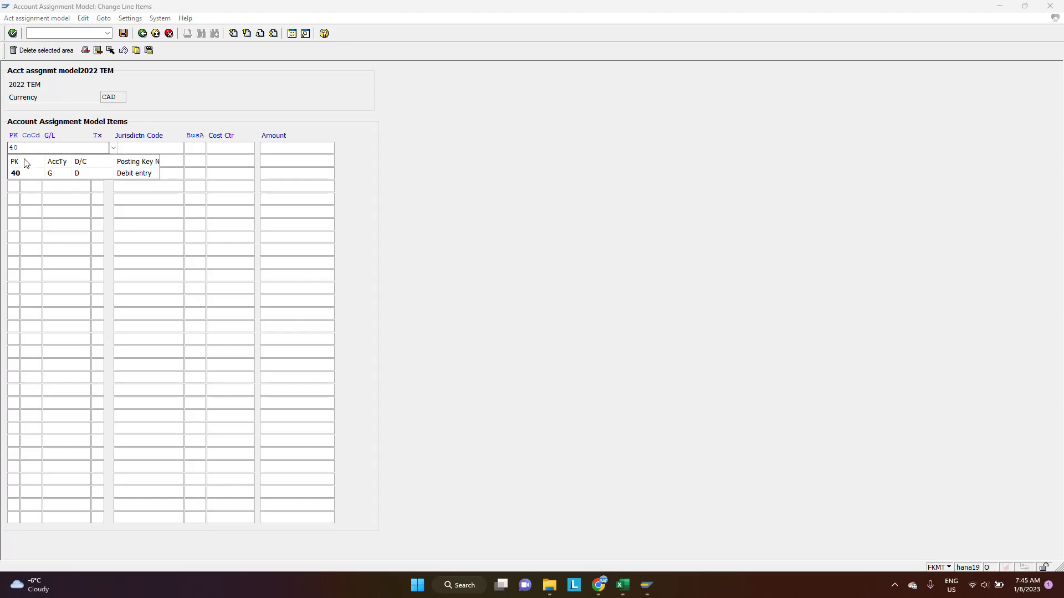
key("Tab")
left_click(9, 147)
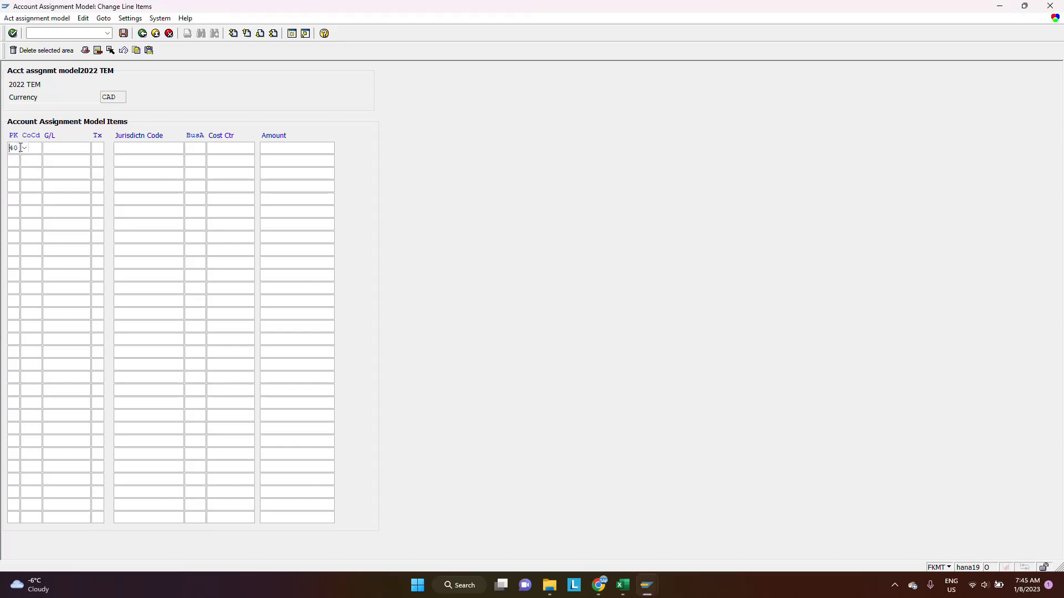
left_click(24, 147)
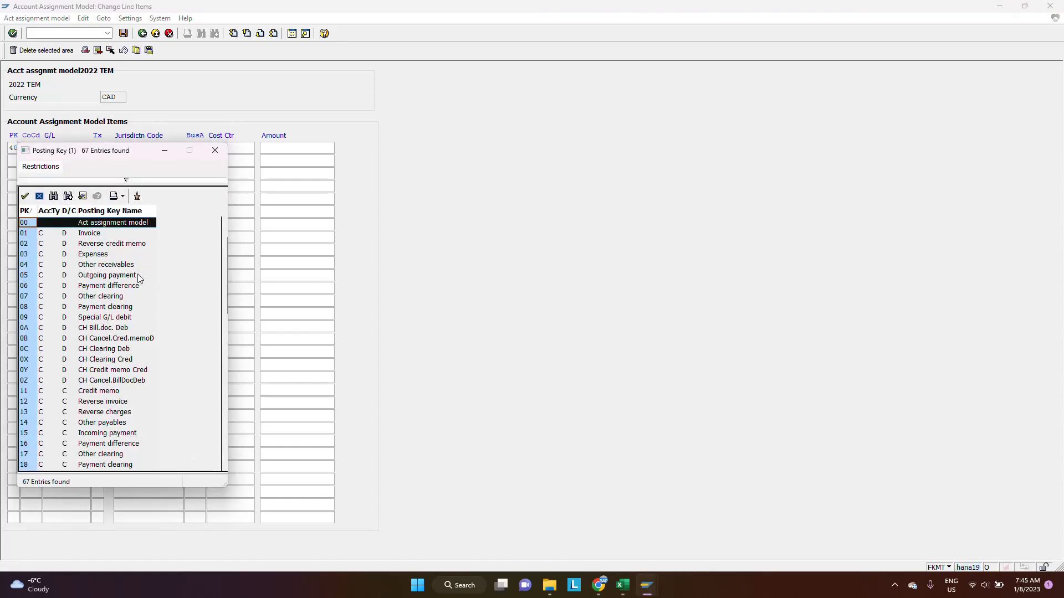
left_click_drag(225, 259, 231, 360)
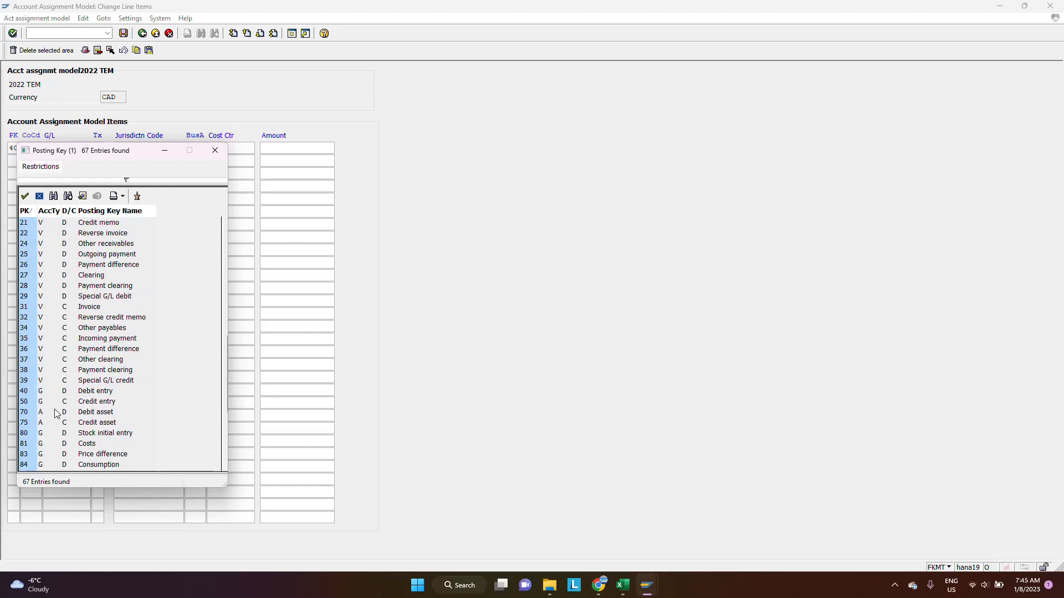
left_click(208, 155)
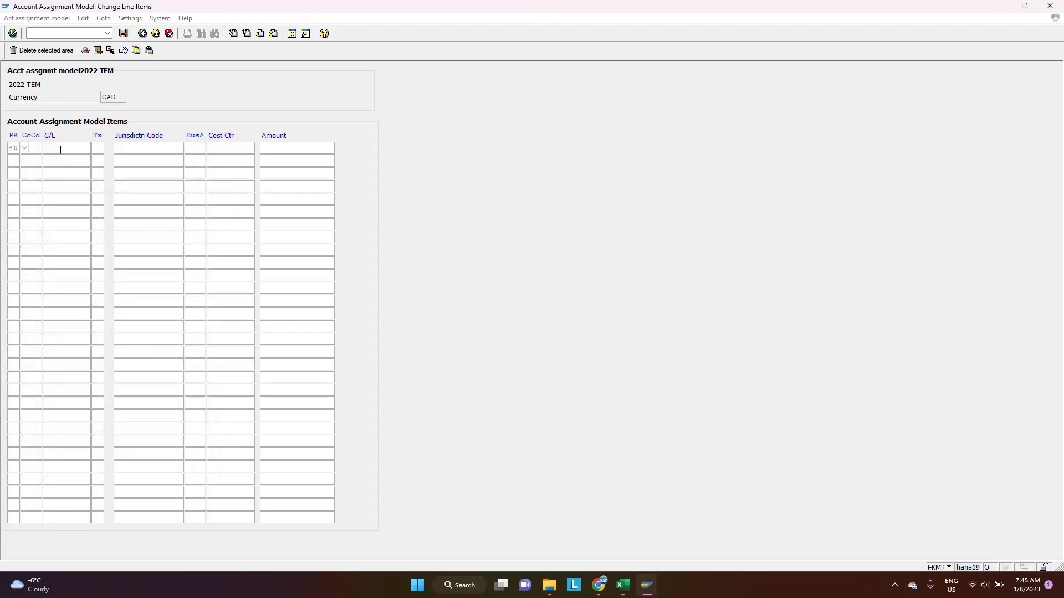
Step: Set the first line item's company code to Y031
key("Tab")
type("Y031")
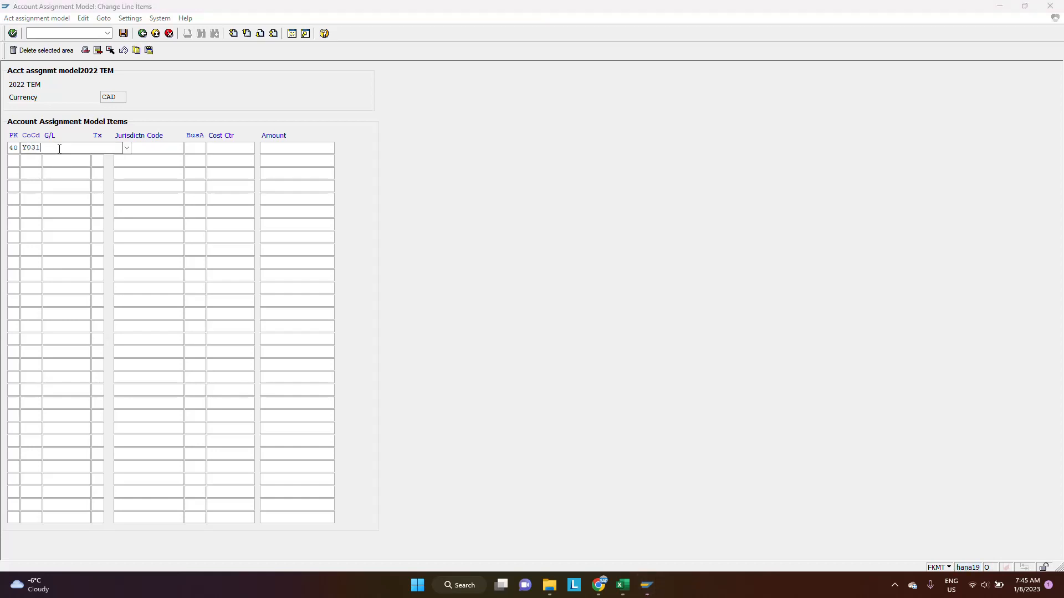
key("Tab")
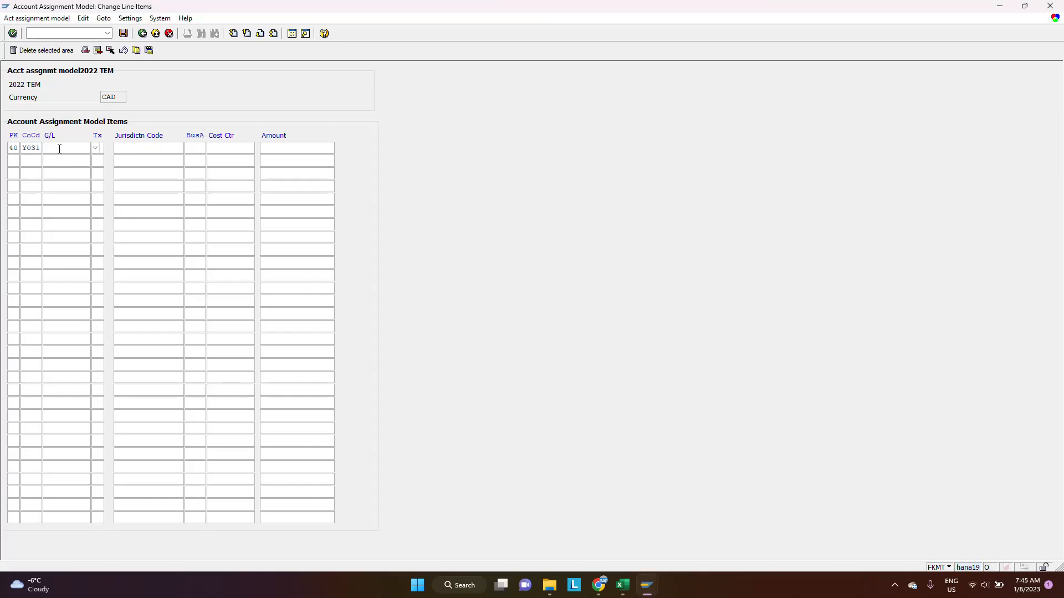
type("21")
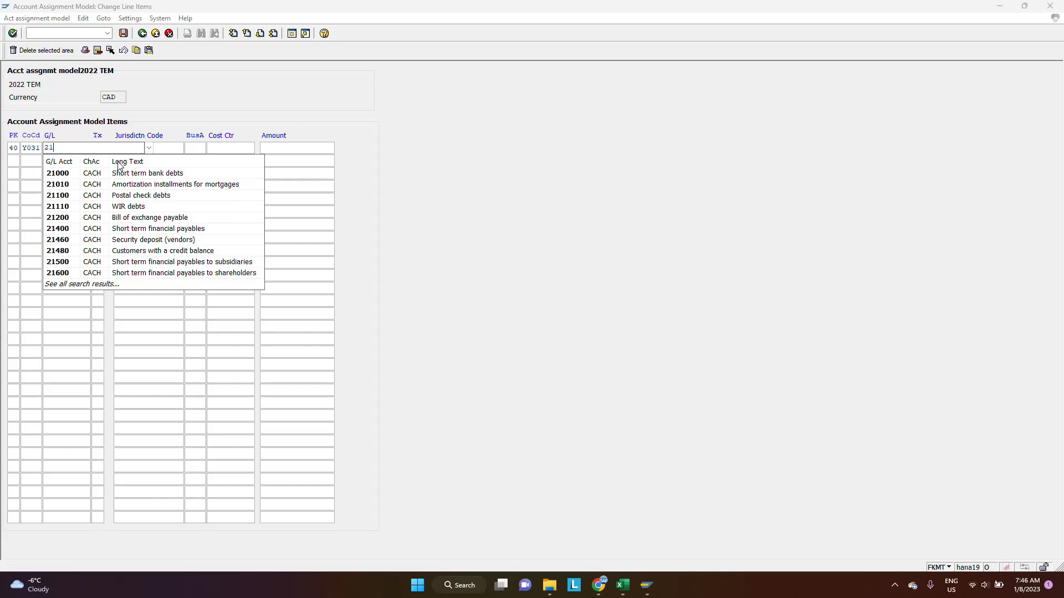
type("1")
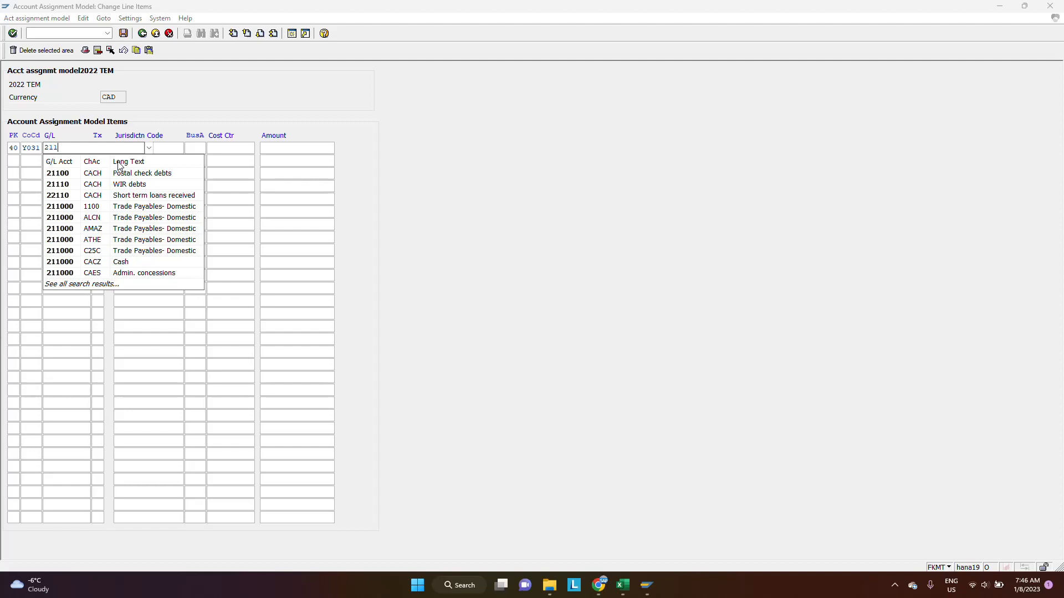
key("BackSpace")
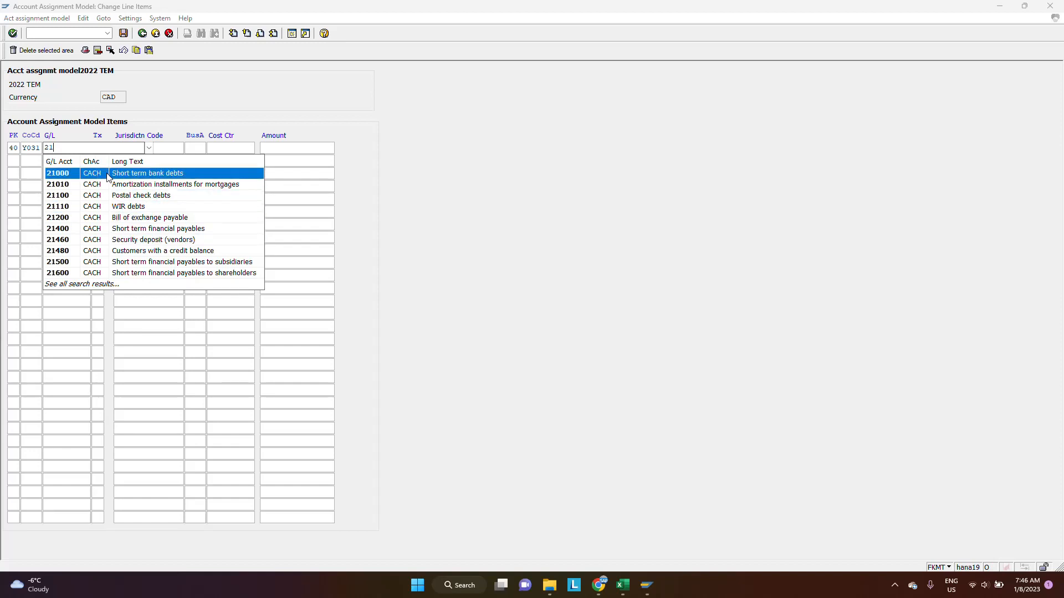
key("BackSpace")
key("BackSpace")
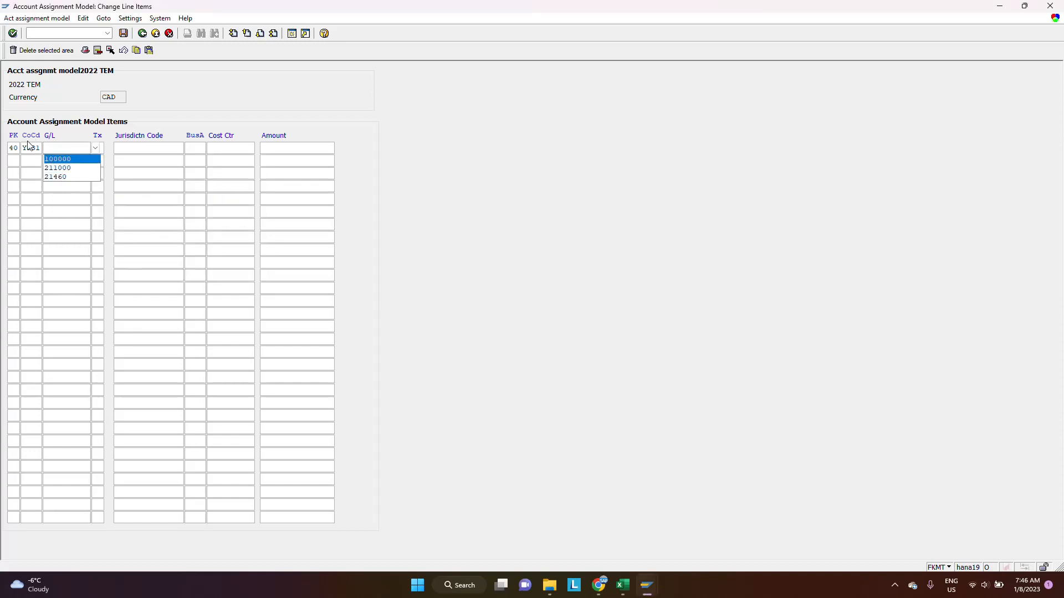
Step: Check the list of company codes and re-enter Y031 as the first line item's company code
left_click(32, 148)
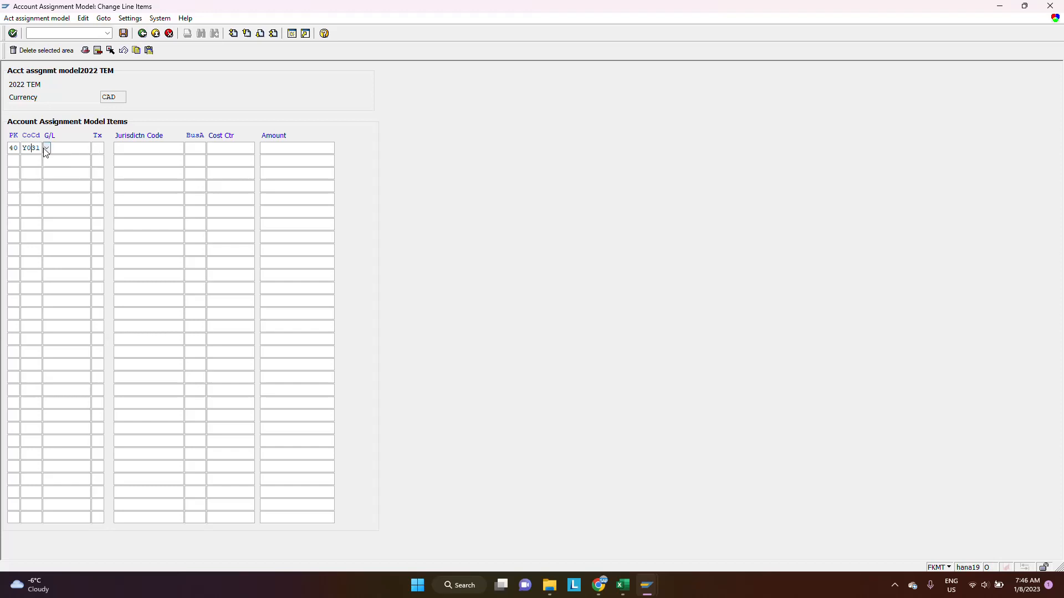
left_click(47, 149)
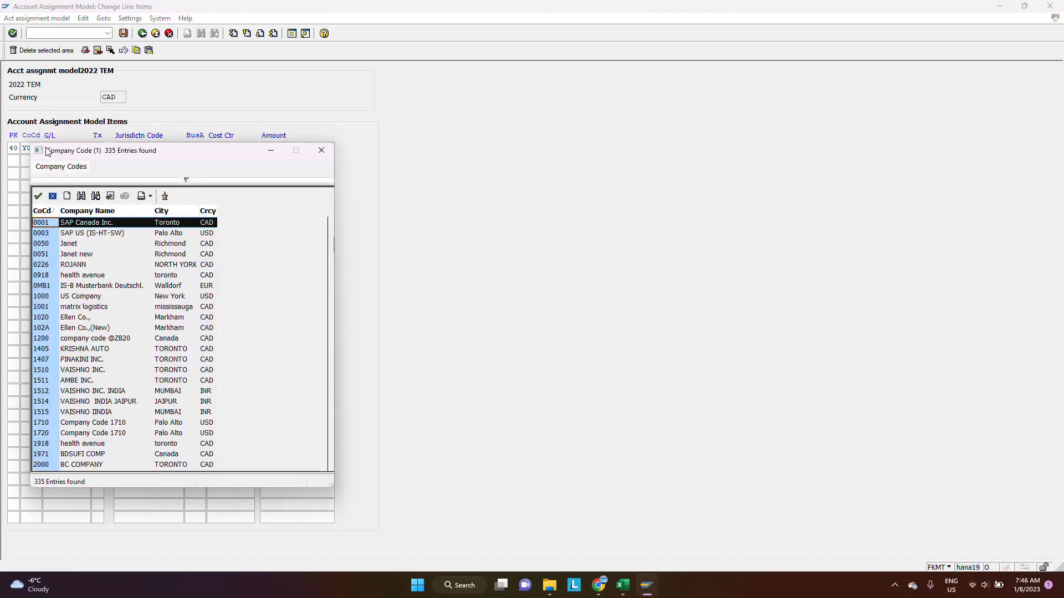
left_click(322, 151)
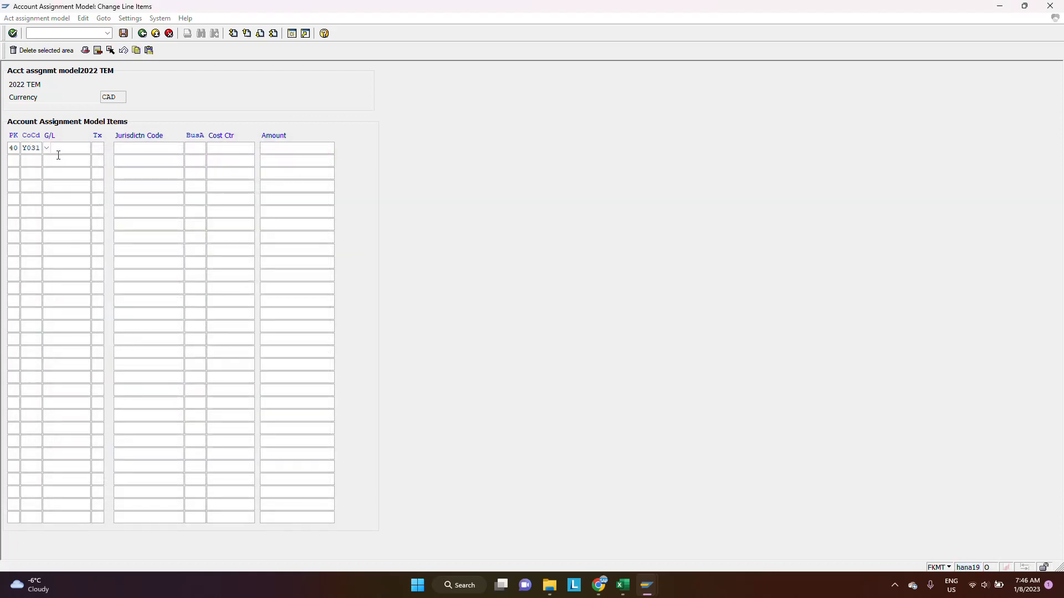
left_click_drag(39, 151, 9, 148)
key("BackSpace")
type("Y")
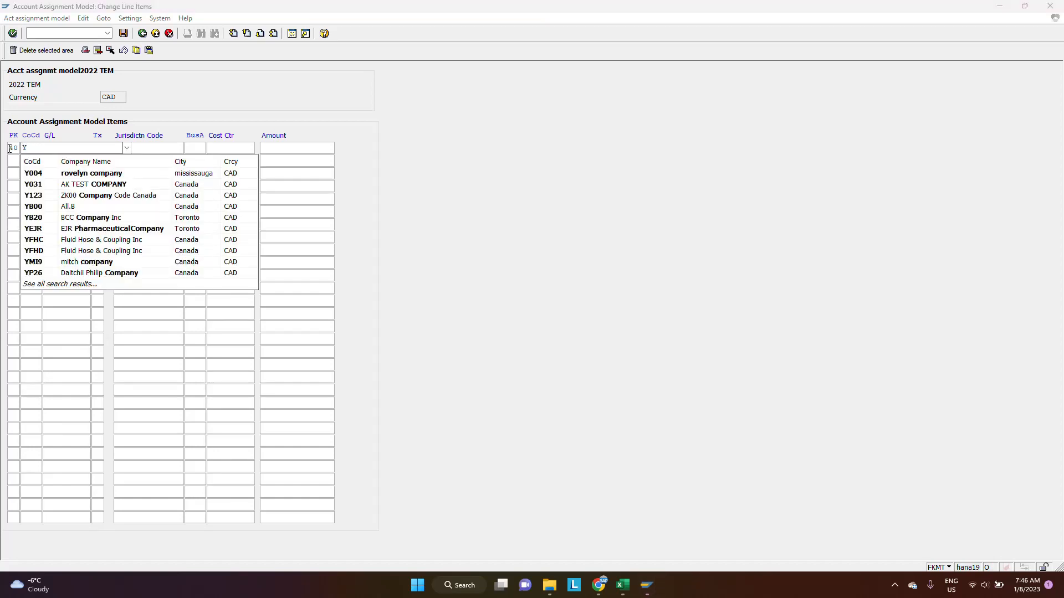
type("0")
left_click(68, 184)
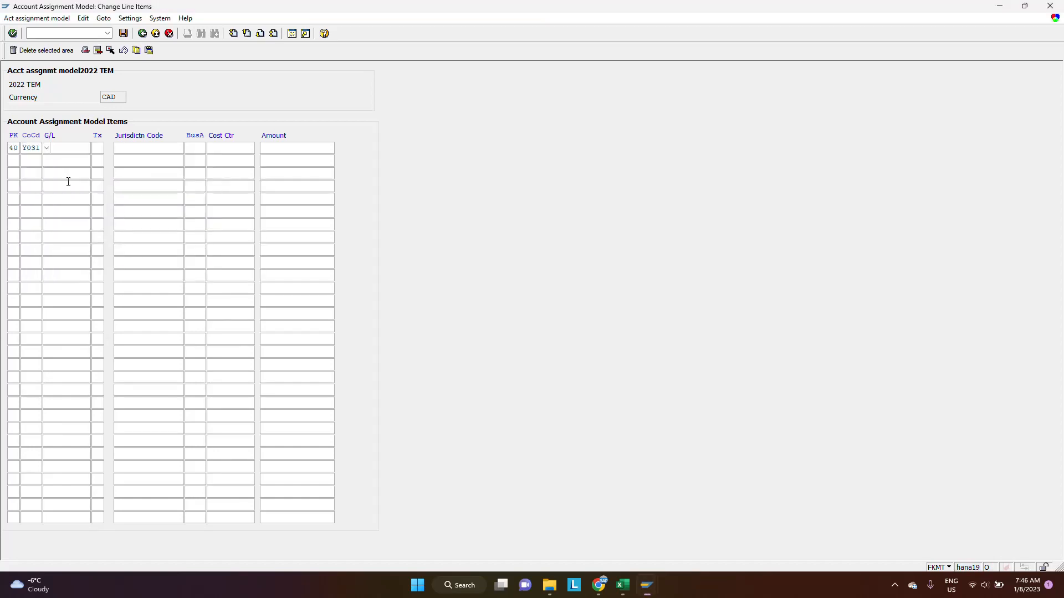
key("Tab")
left_click(95, 148)
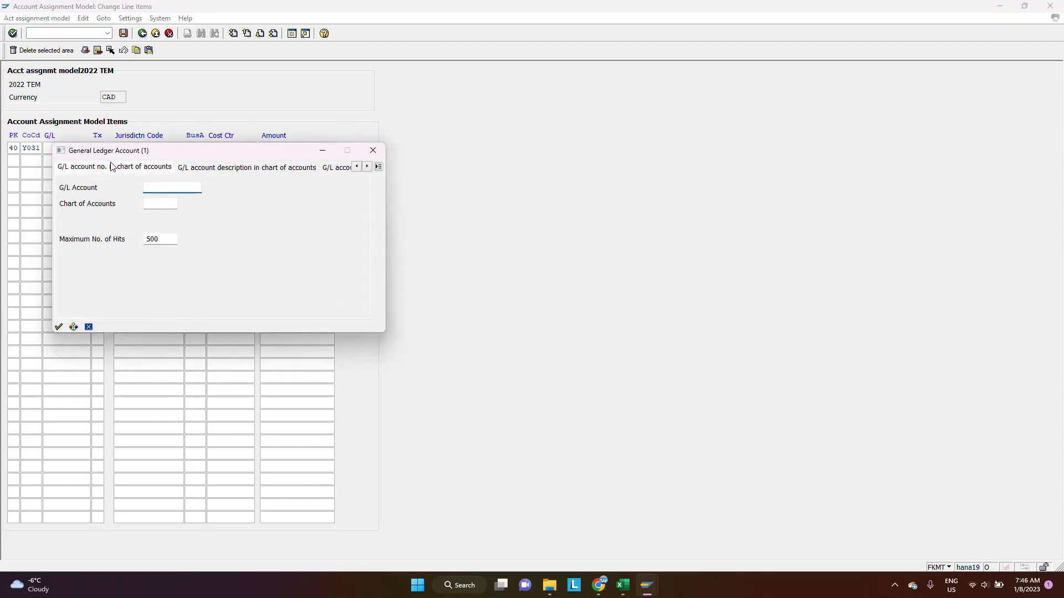
key("Return")
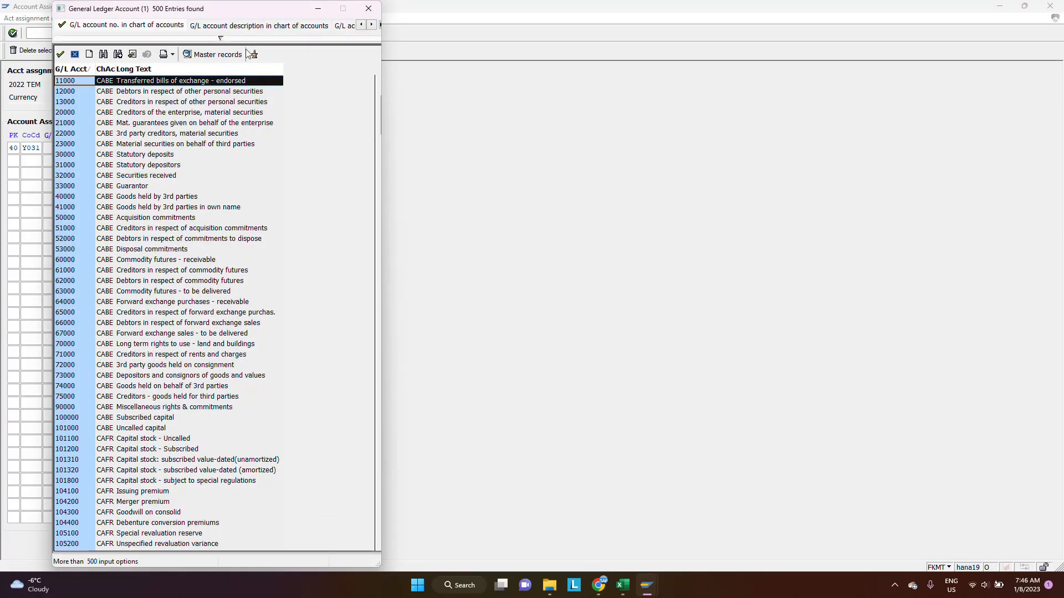
left_click(369, 9)
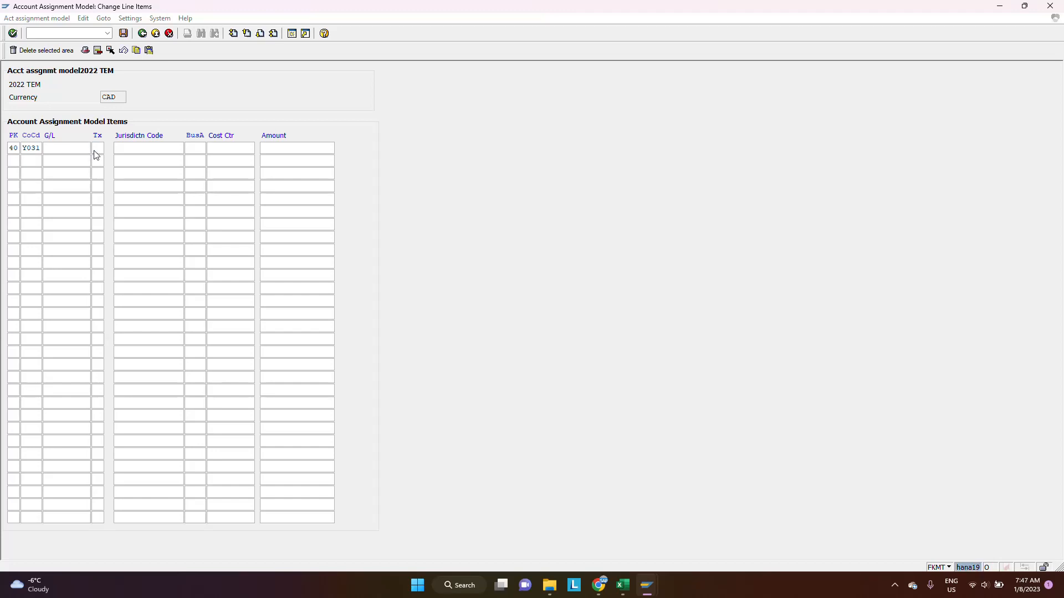
Step: Choose G/L account 211000 Prepaid Supplies from chart of accounts Y031 for the first line item and set its amount to 400
left_click(95, 148)
left_click(151, 205)
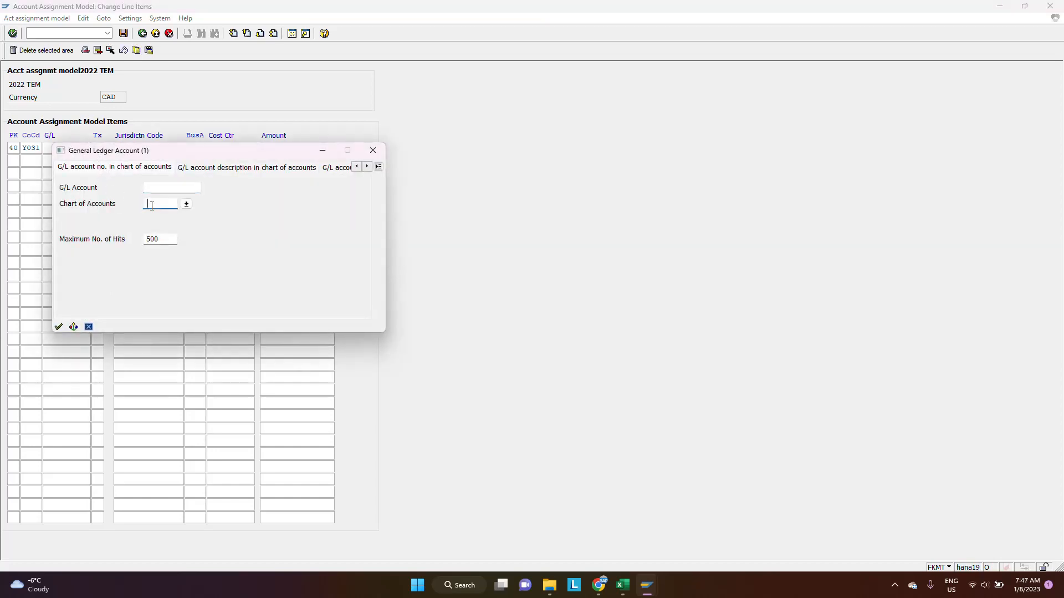
type("Y031")
key("Tab")
left_click(167, 189)
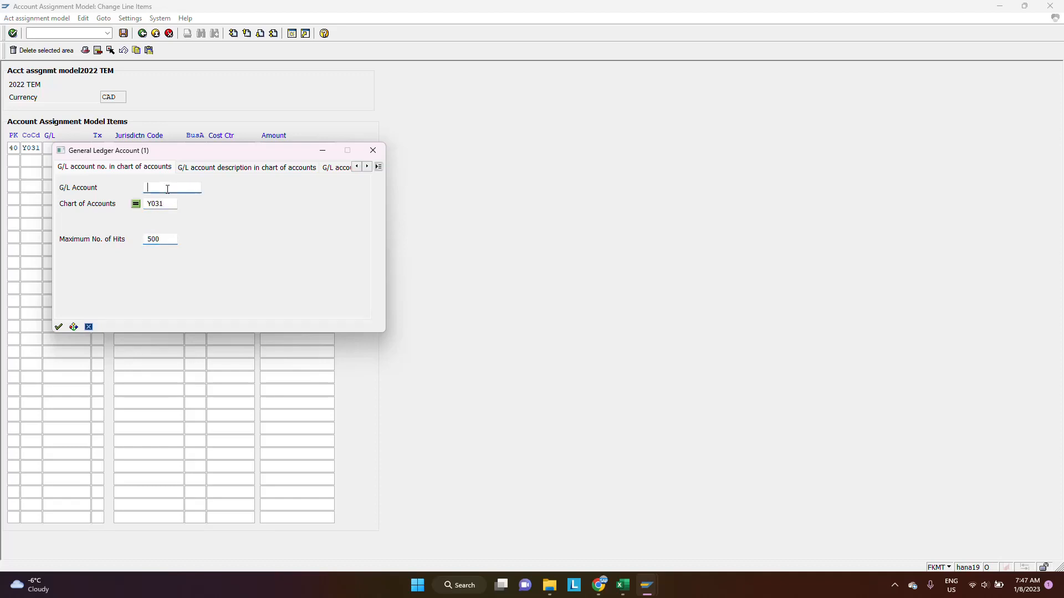
key("Return")
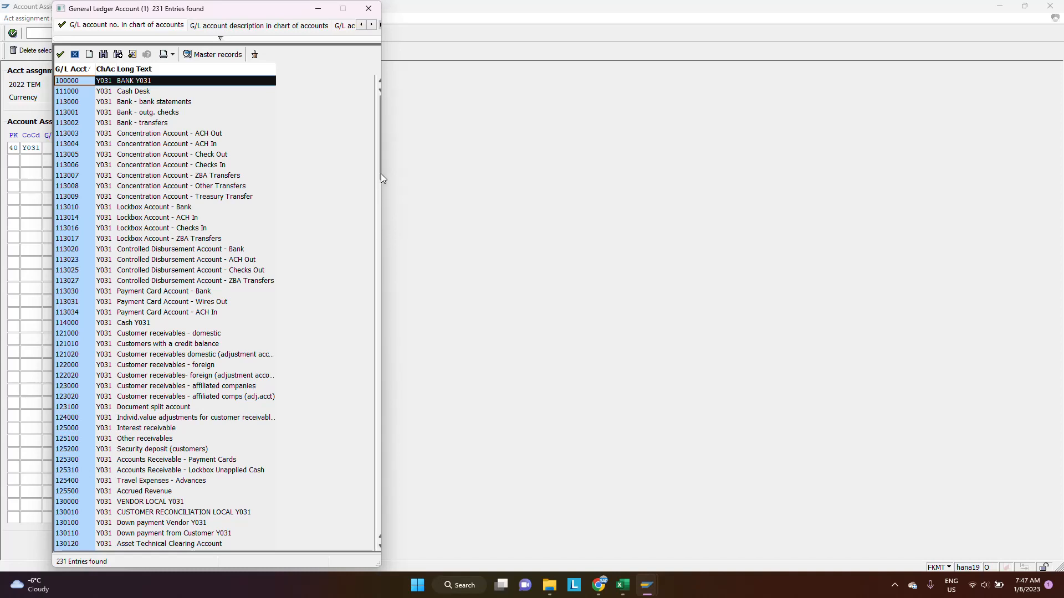
left_click_drag(380, 174, 388, 330)
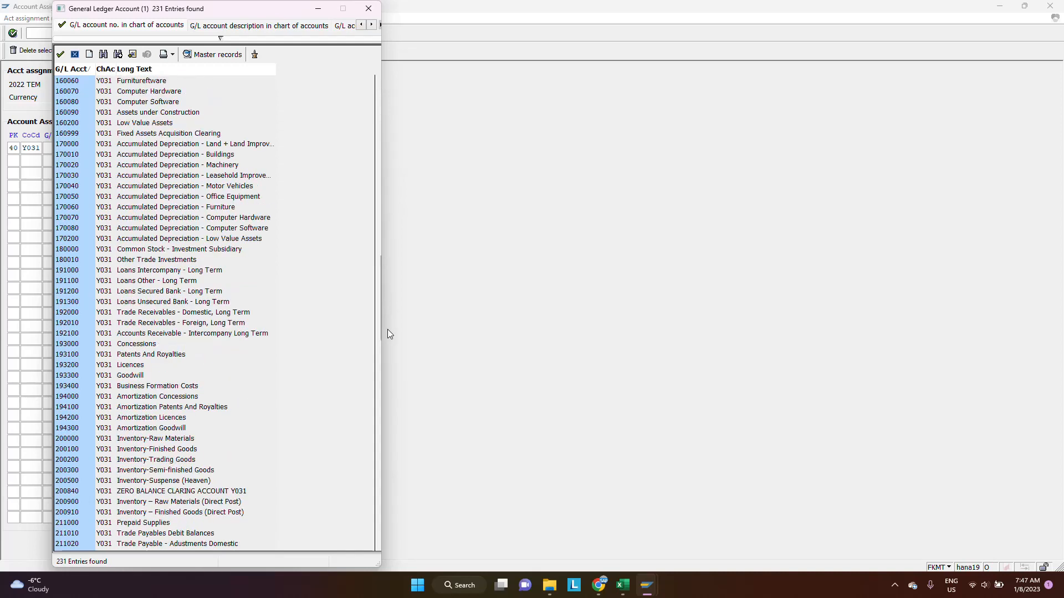
left_click(170, 524)
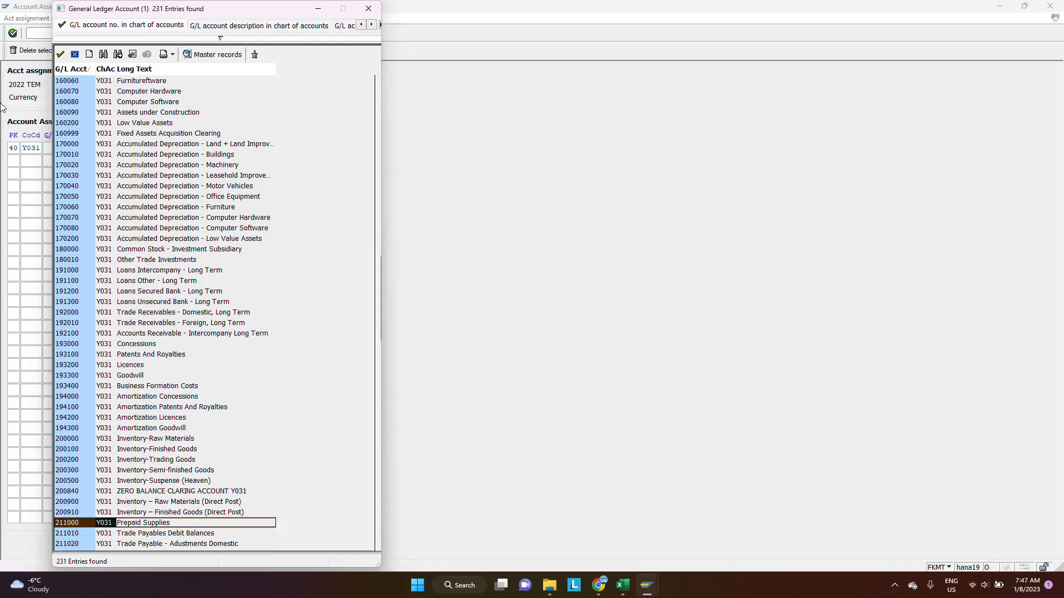
left_click(60, 53)
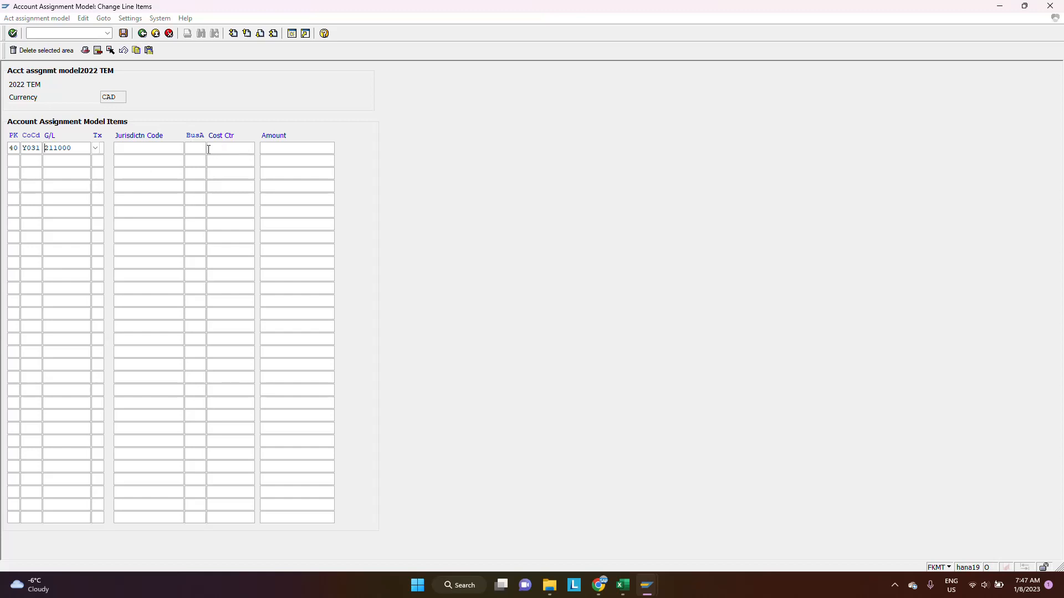
left_click(275, 148)
type("400")
Step: Add a second line item with posting key 50 and company code Y031
type("50")
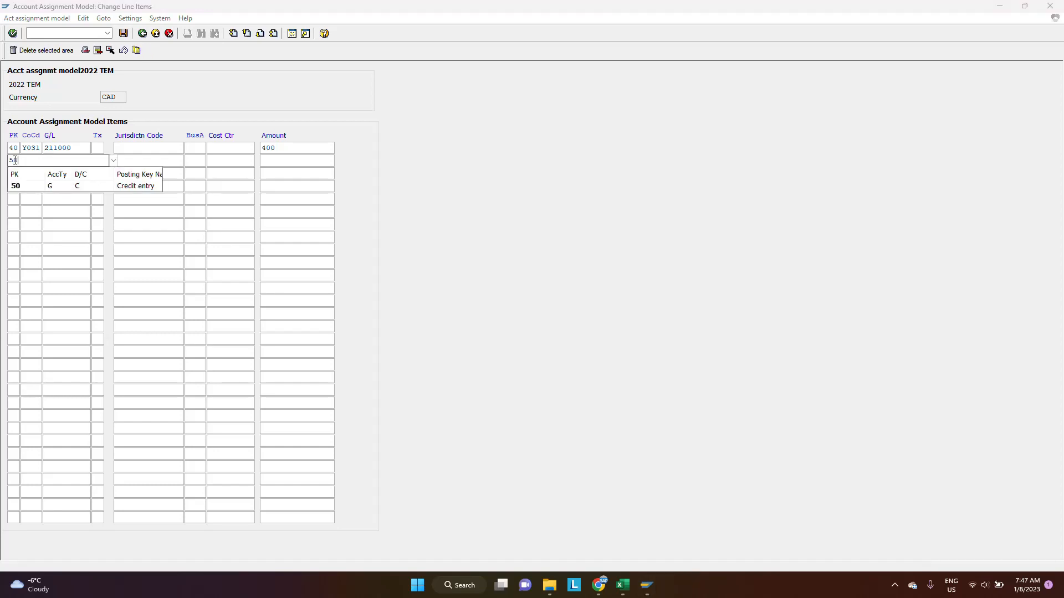
key("Tab")
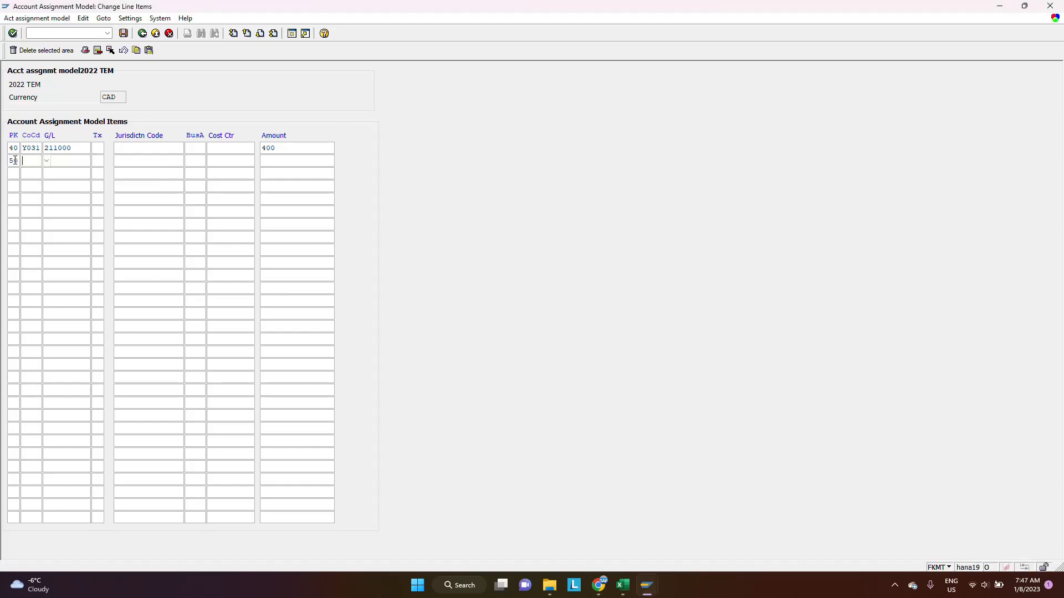
type("10")
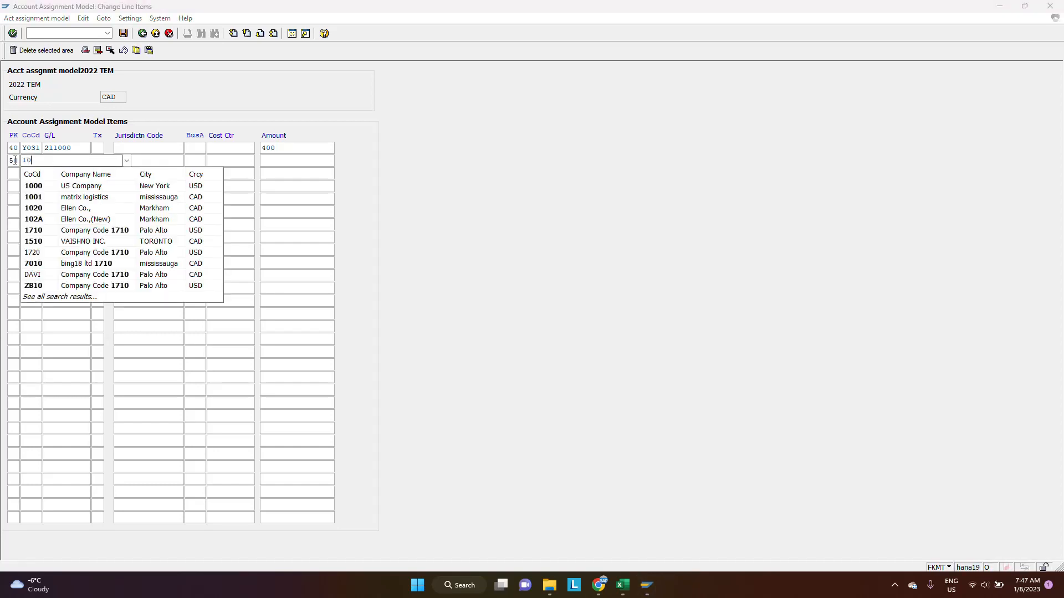
type("00")
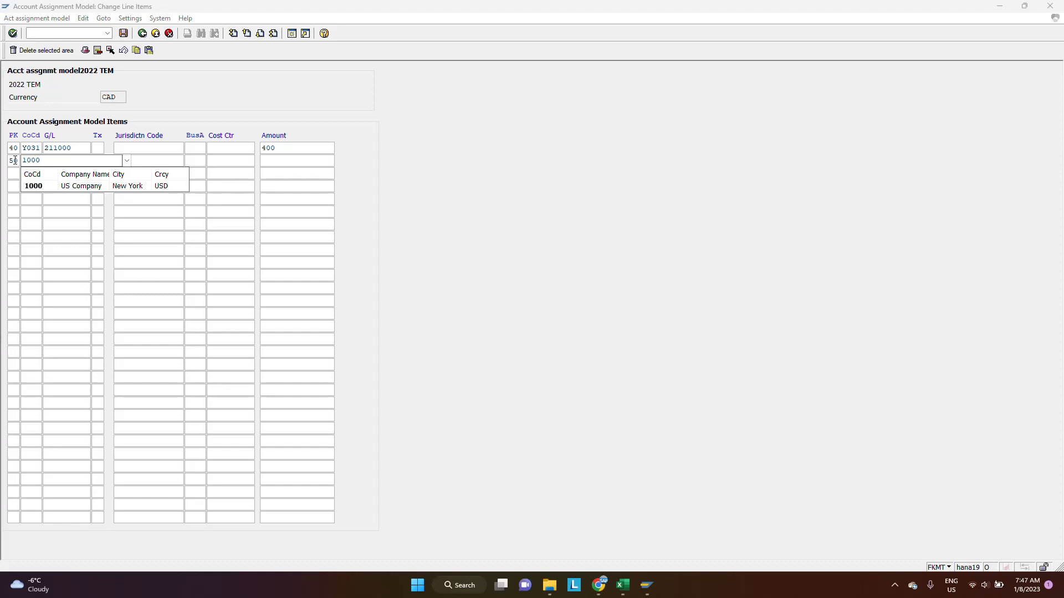
key("BackSpace")
key("BackSpace")
key("BackSpace")
key("BackSpace")
type("Y")
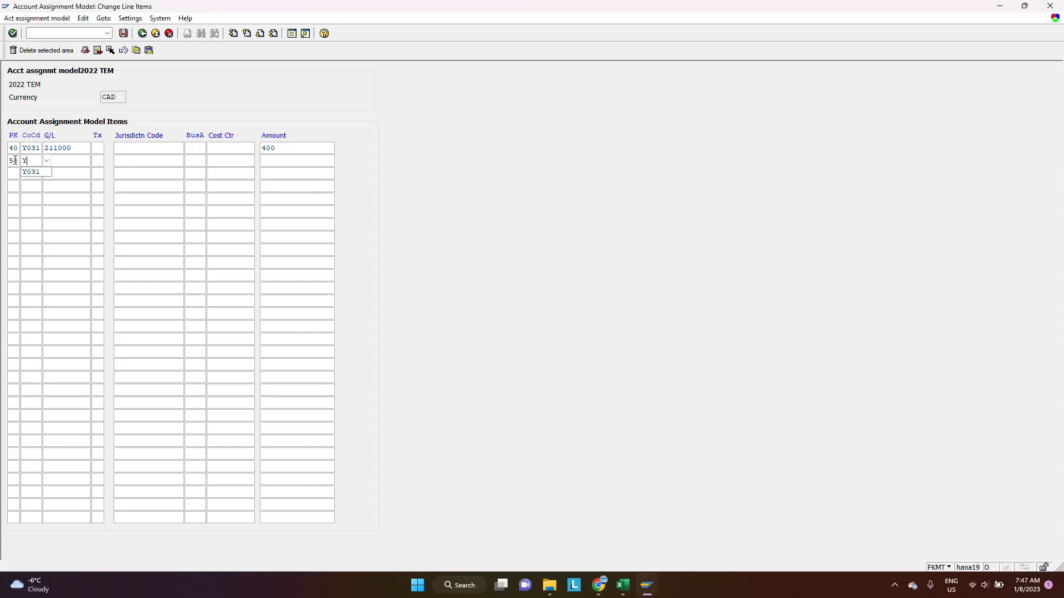
type("031")
key("Tab")
Step: Choose G/L account 100000 BANK Y031 from chart of accounts Y031 for the second line item
type("10")
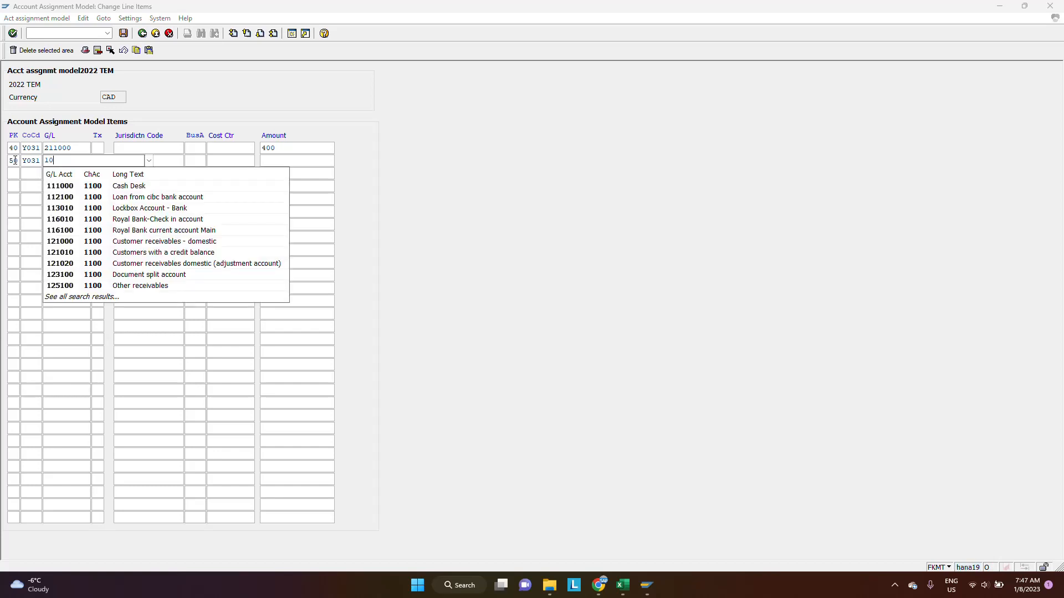
type("00")
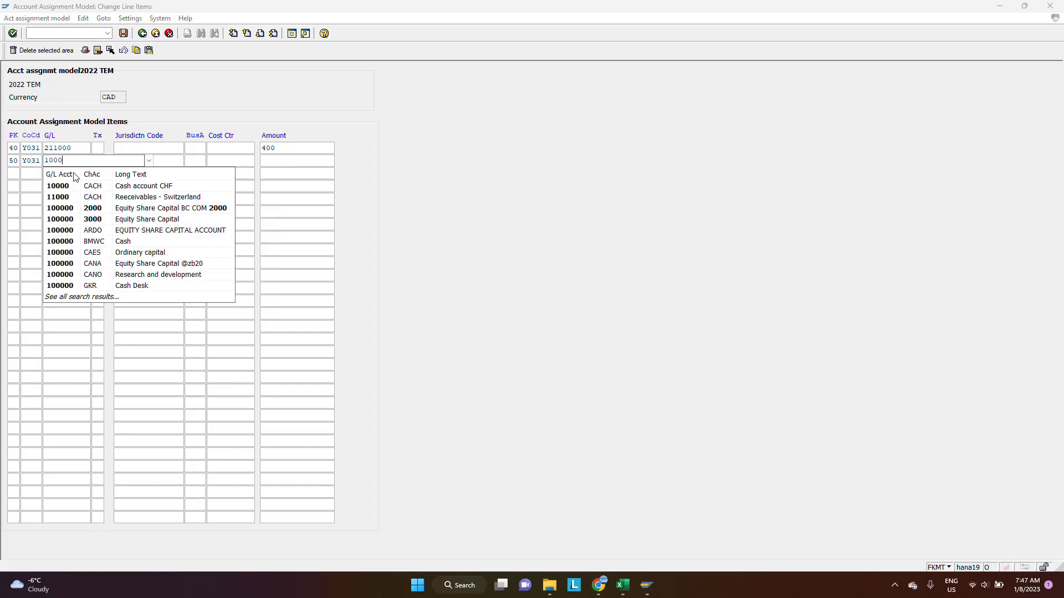
left_click(294, 213)
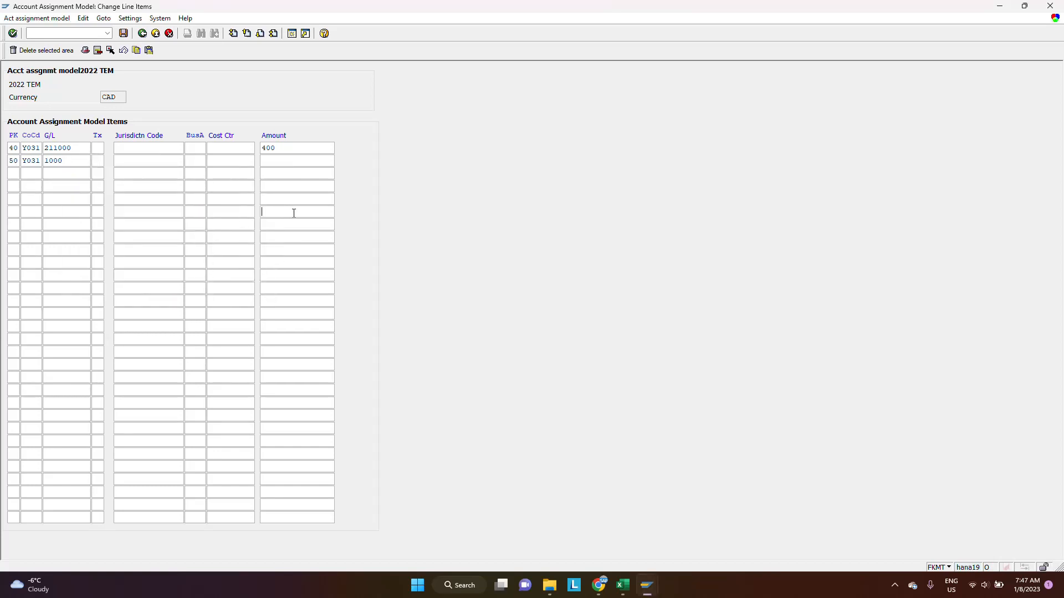
left_click(94, 160)
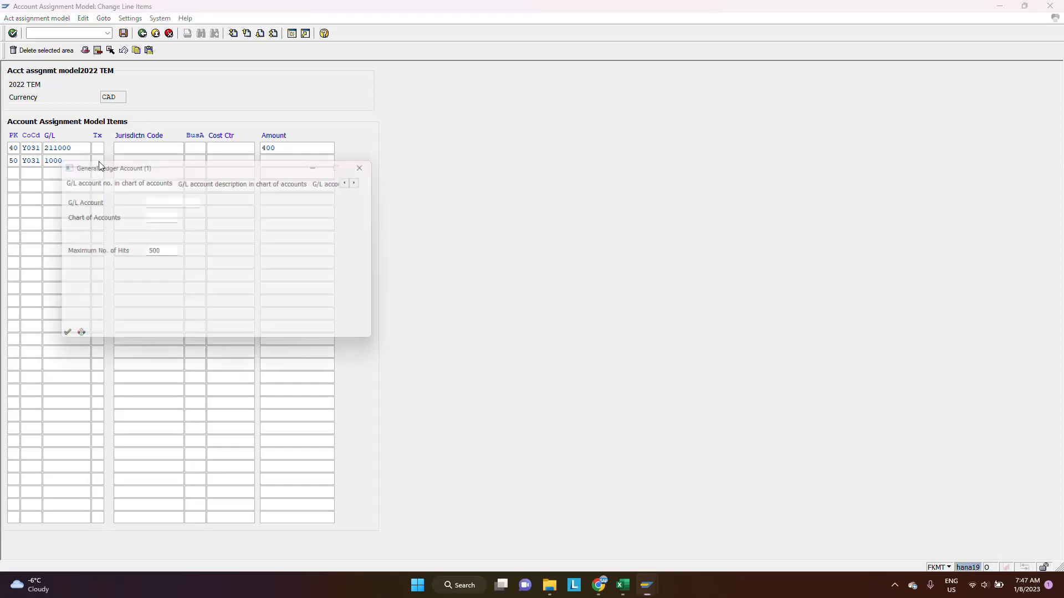
left_click(153, 217)
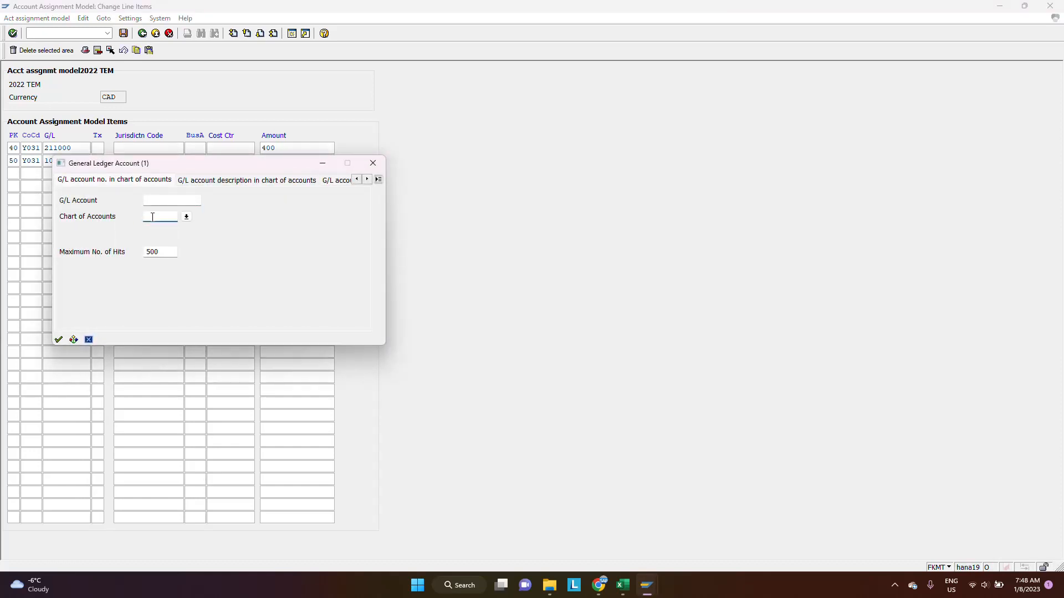
type("Y0")
type("031")
key("Tab")
left_click(175, 199)
key("Return")
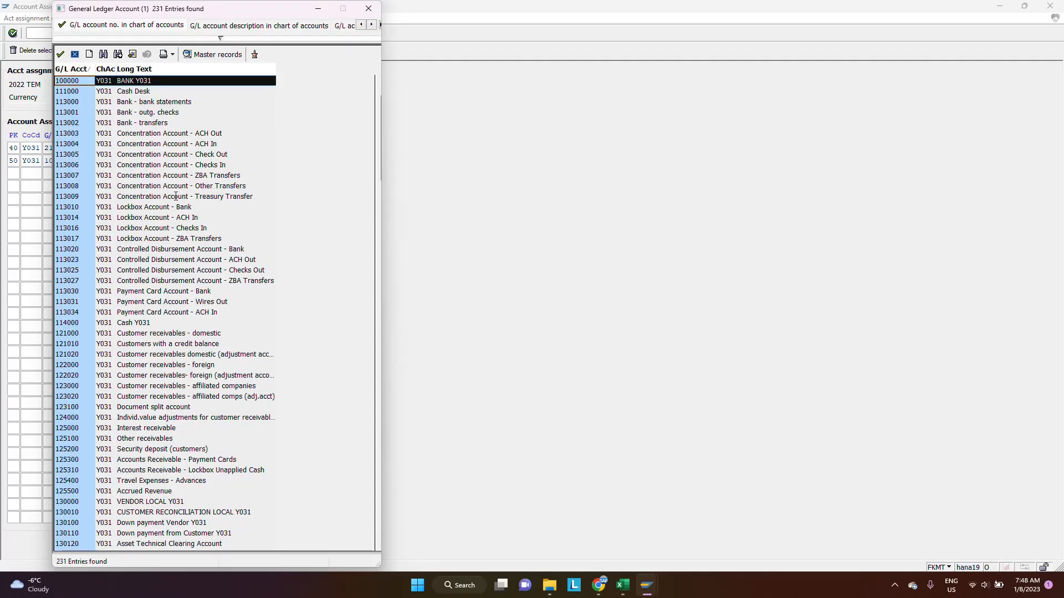
key("Return")
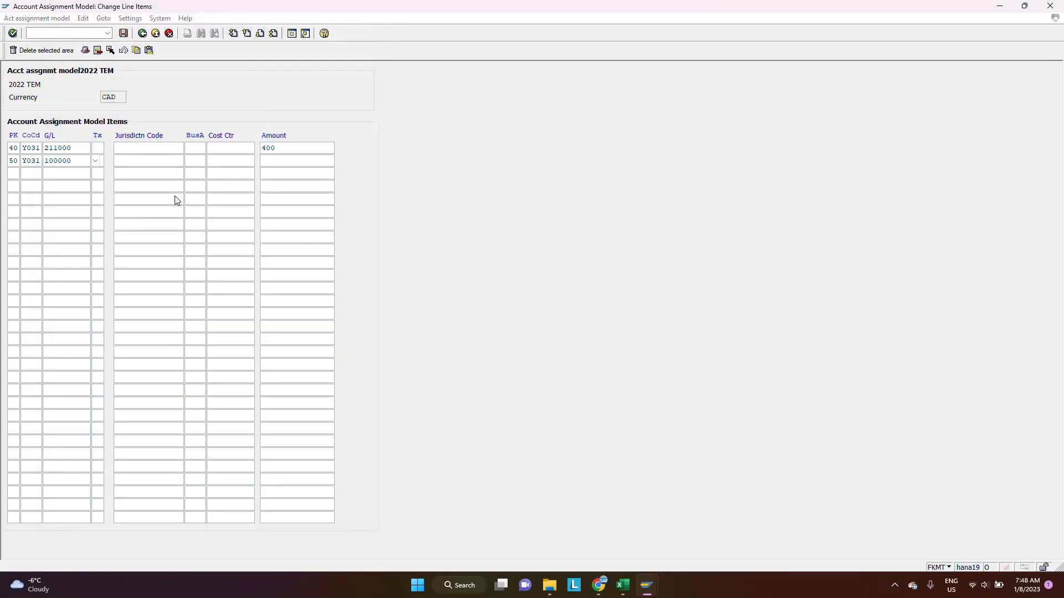
Step: Set the second line item's amount to 400 and save the account assignment model
left_click(275, 160)
type("400")
left_click(123, 35)
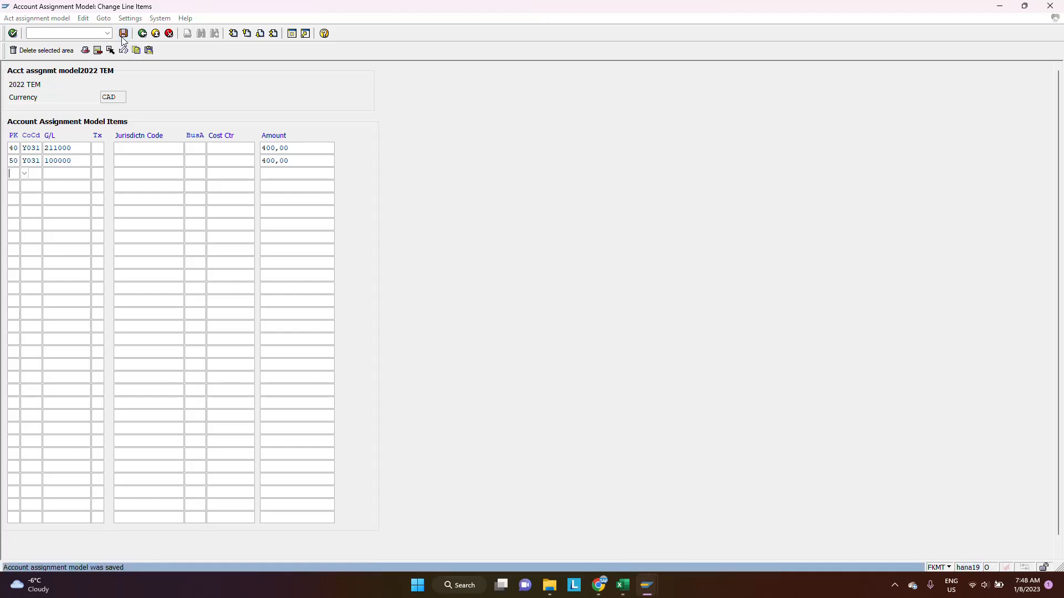
mouse_move(54, 585)
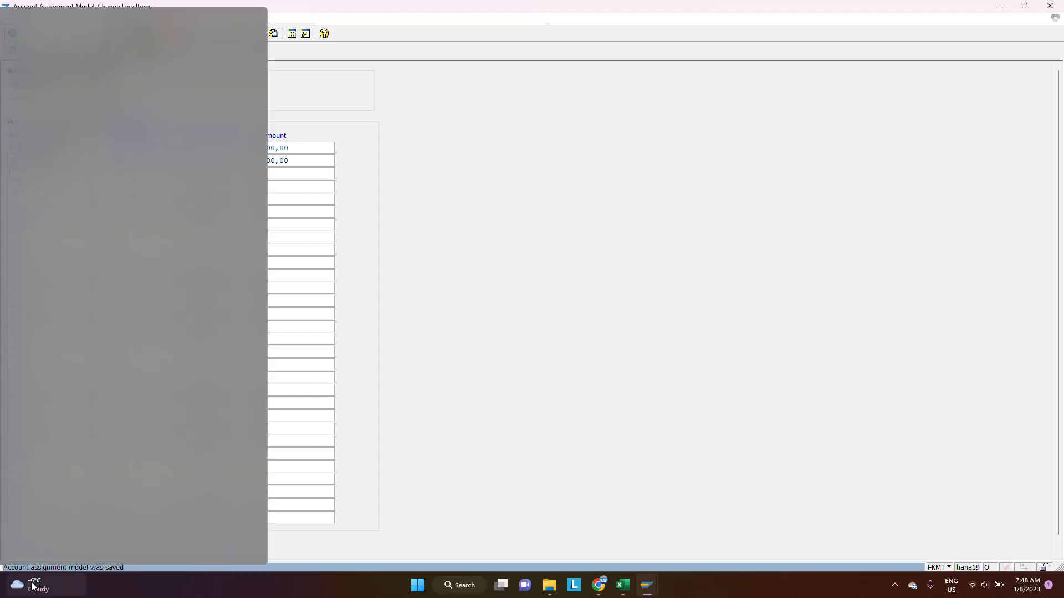
left_click(567, 394)
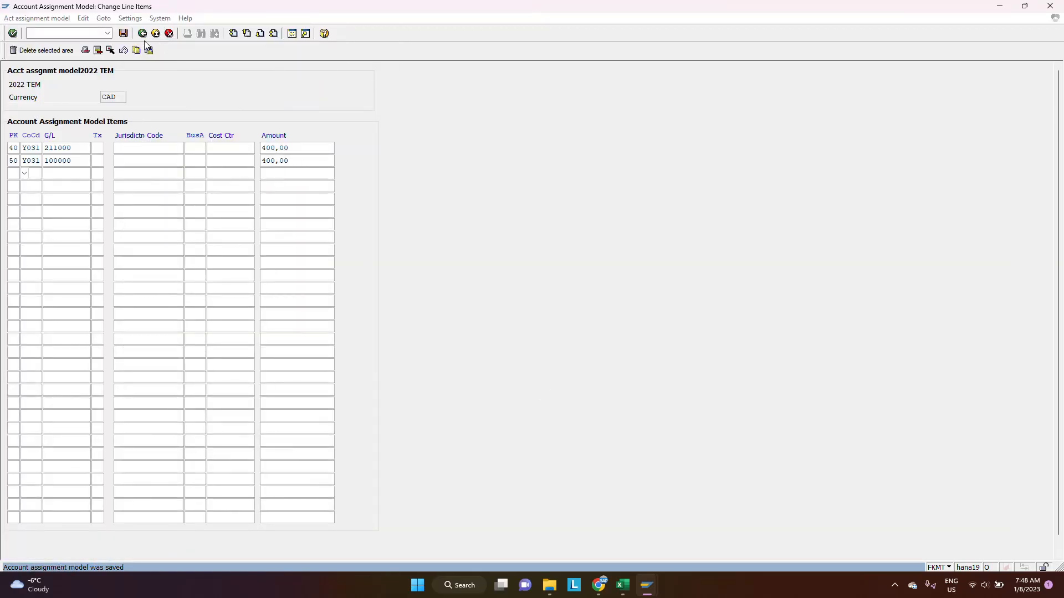
Step: Leave the model, reopen transaction FKMT and display the line items of account assignment model 2022 TEM
left_click(76, 33)
left_click(143, 35)
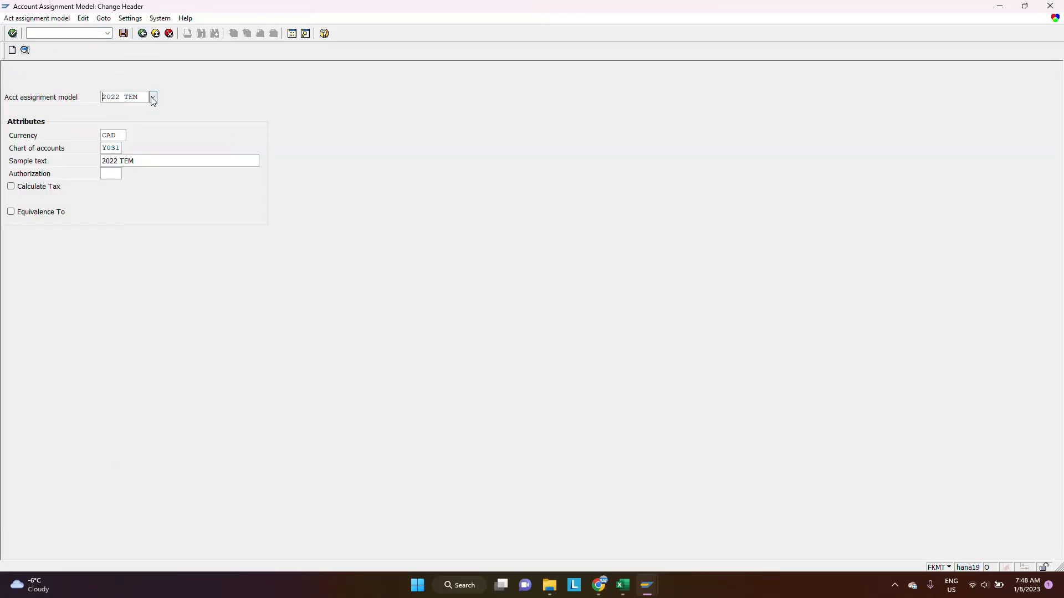
left_click(93, 34)
type("/n")
key("Return")
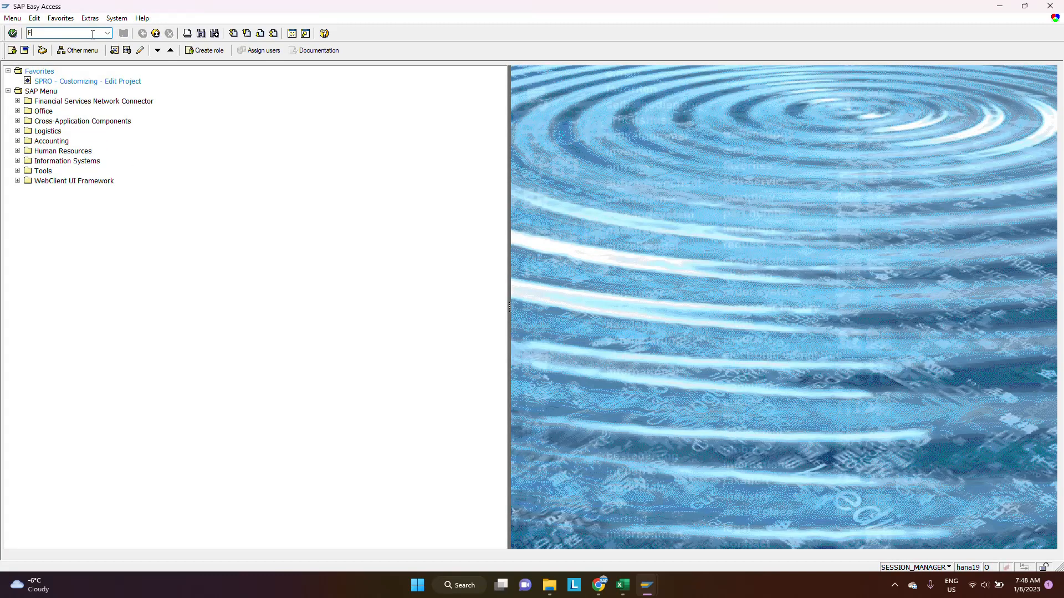
type("FKMT")
key("Return")
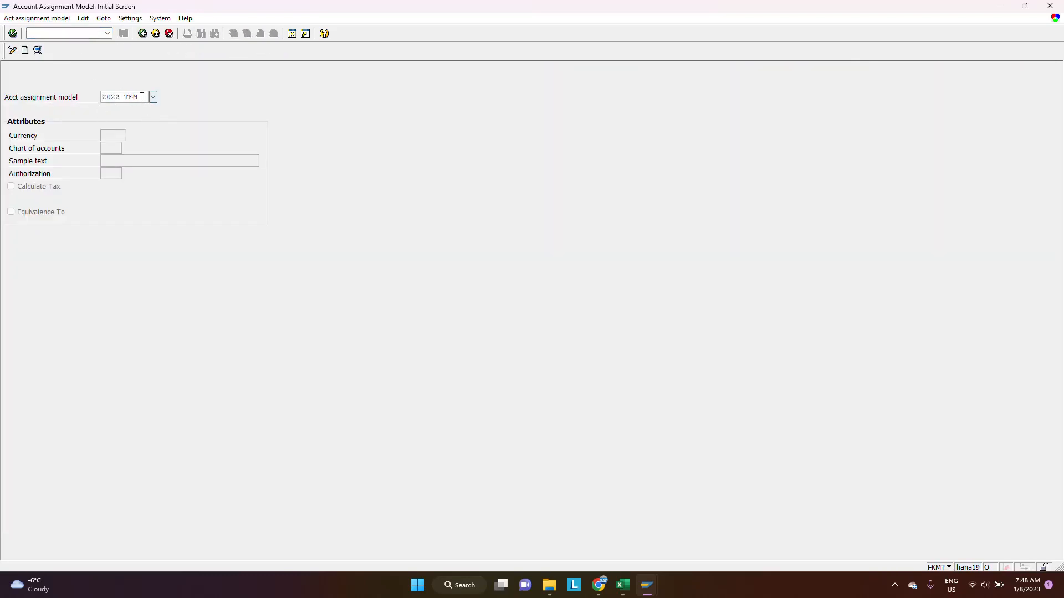
left_click(142, 97)
left_click(38, 51)
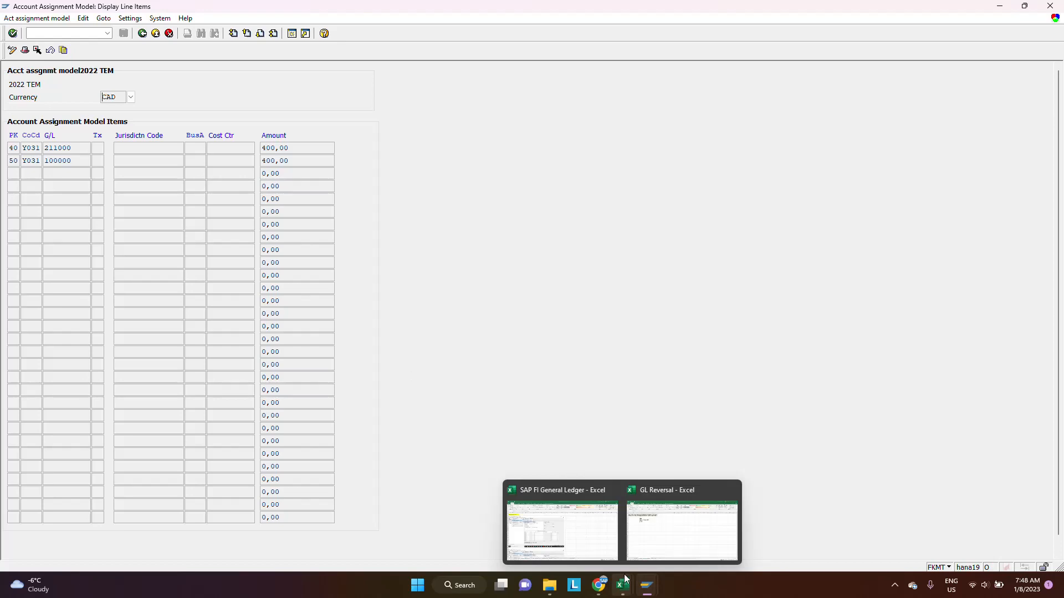
Step: Check the transaction codes in the GL Reversal workbook in Excel and open transaction F-02 in SAP
left_click(648, 544)
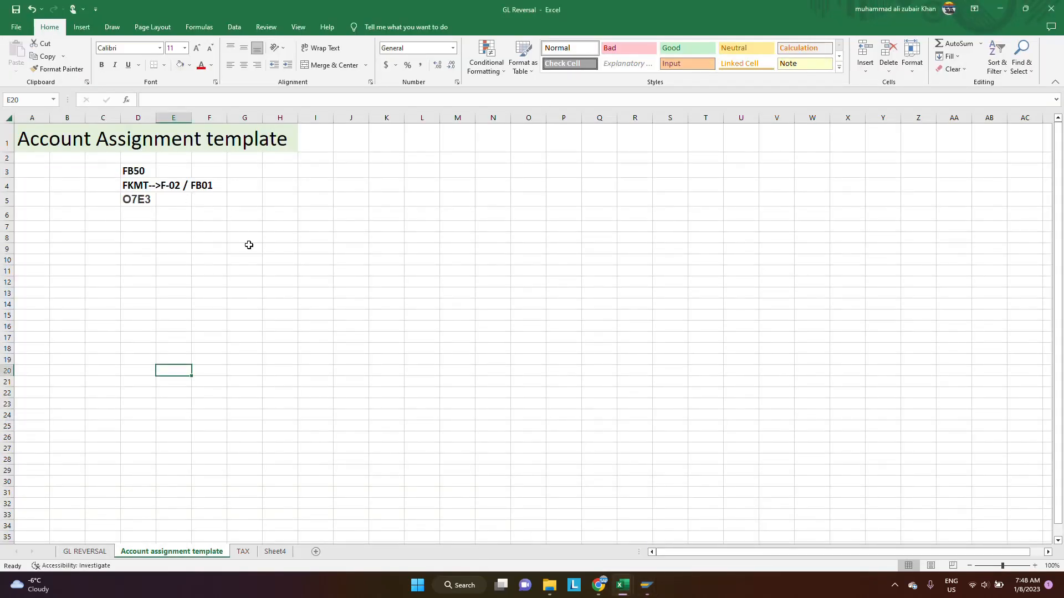
mouse_move(623, 586)
left_click(656, 543)
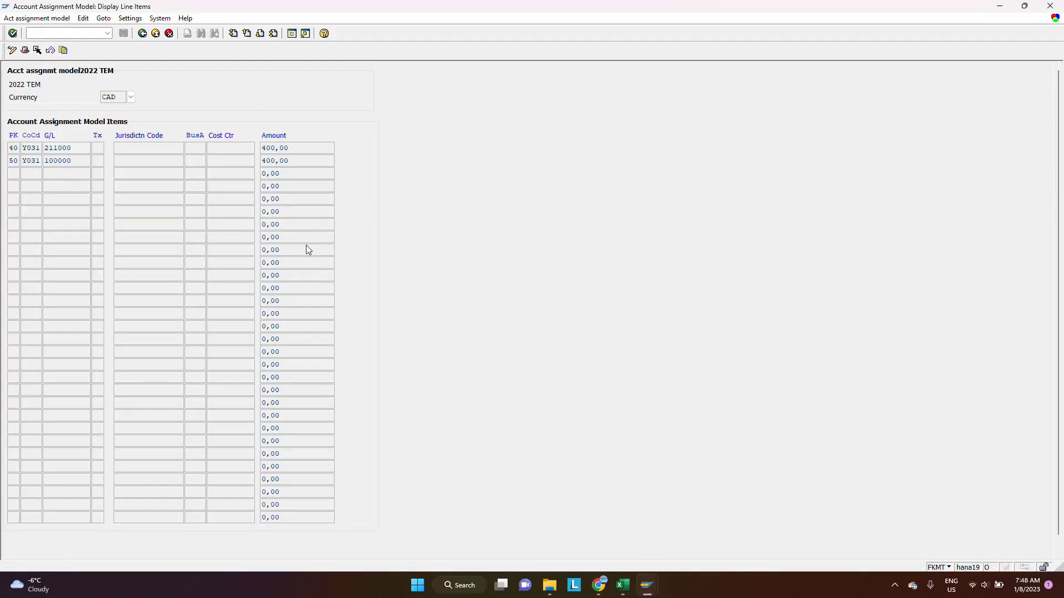
left_click(64, 33)
type("/n")
key("Return")
type("f-02")
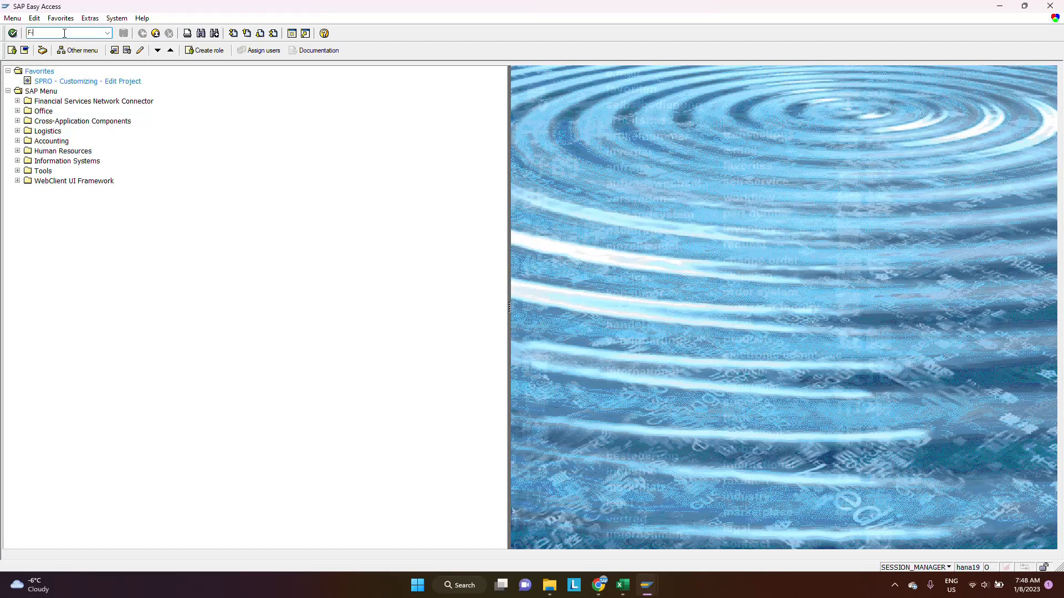
key("Return")
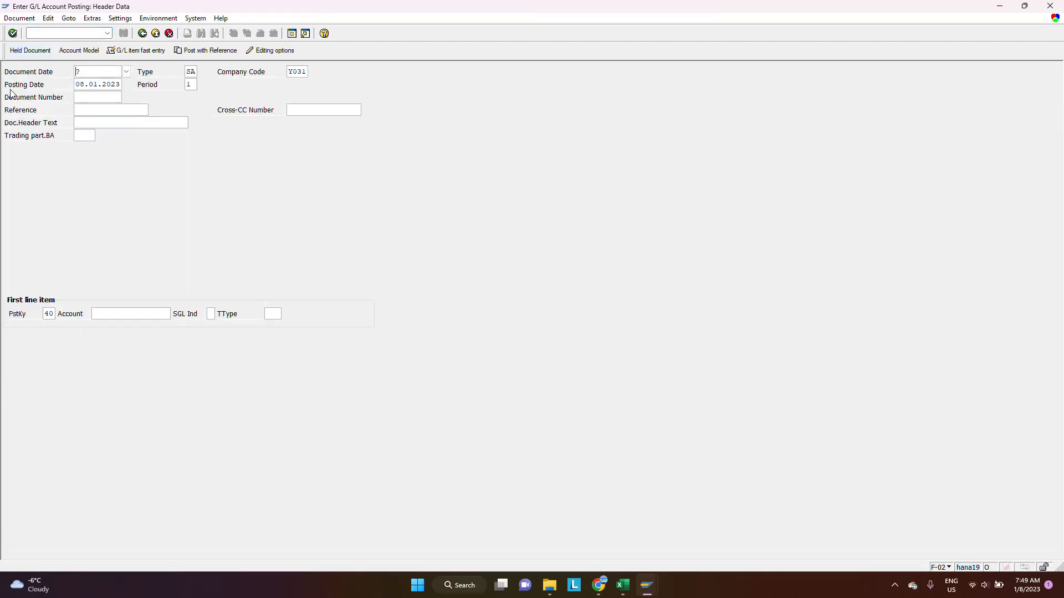
Step: Set both the document date and the posting date of the G/L posting header to 01.01.2022
type("01")
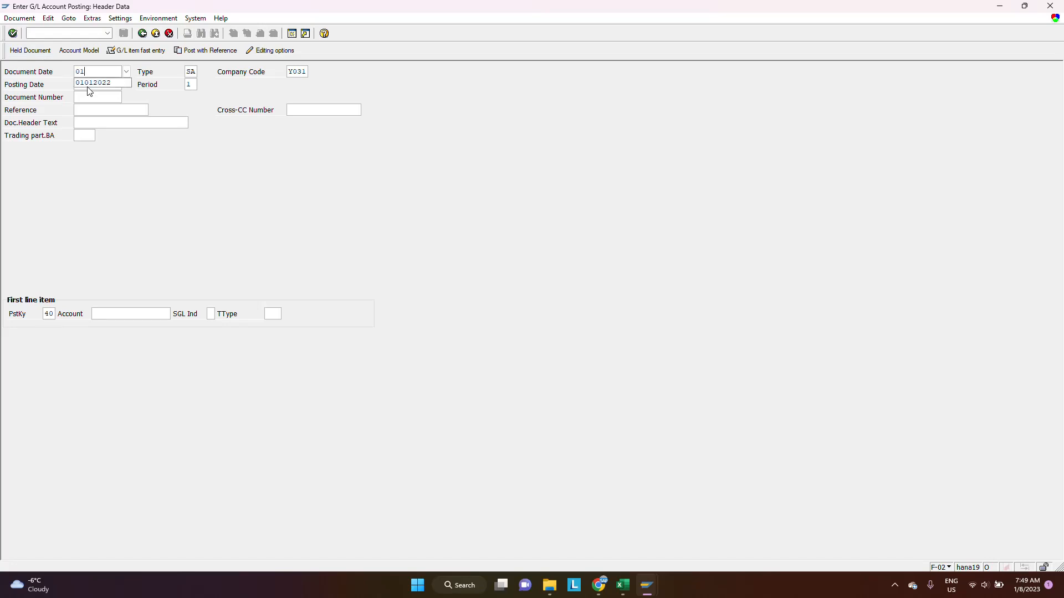
left_click(94, 82)
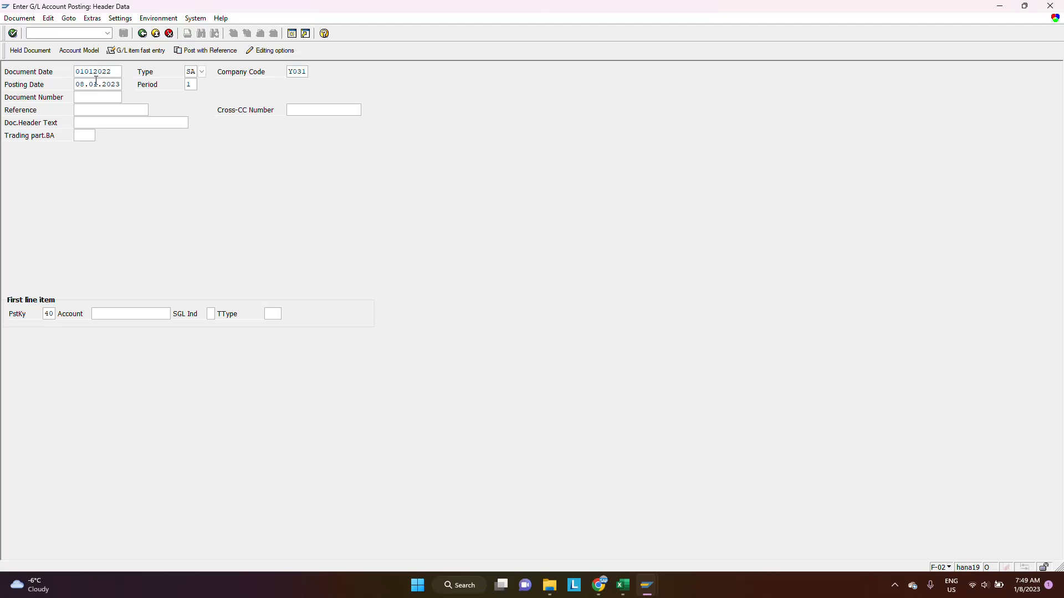
key("Tab")
key("Tab")
left_click(78, 54)
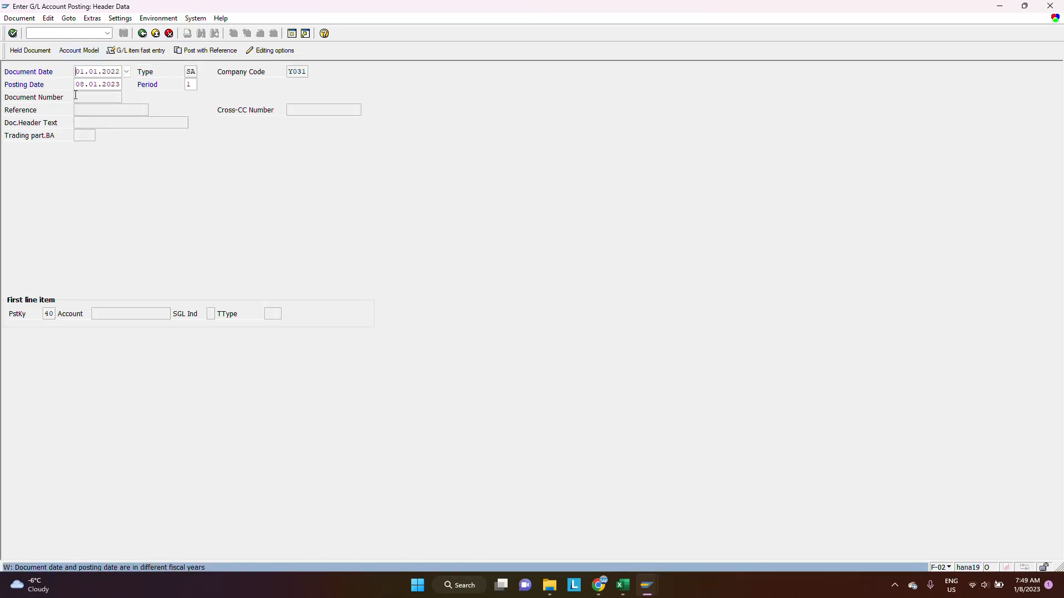
left_click_drag(76, 84, 136, 81)
type("01")
left_click(102, 97)
key("Return")
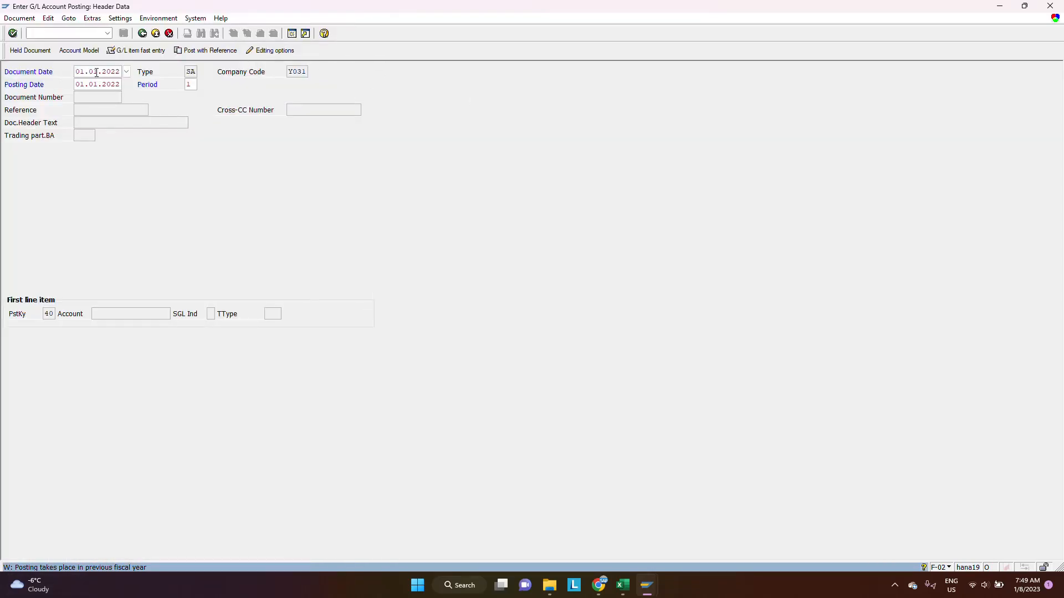
Step: Apply account assignment model 2022 TEM to the G/L posting and post the document with its proposed line items
key("F6")
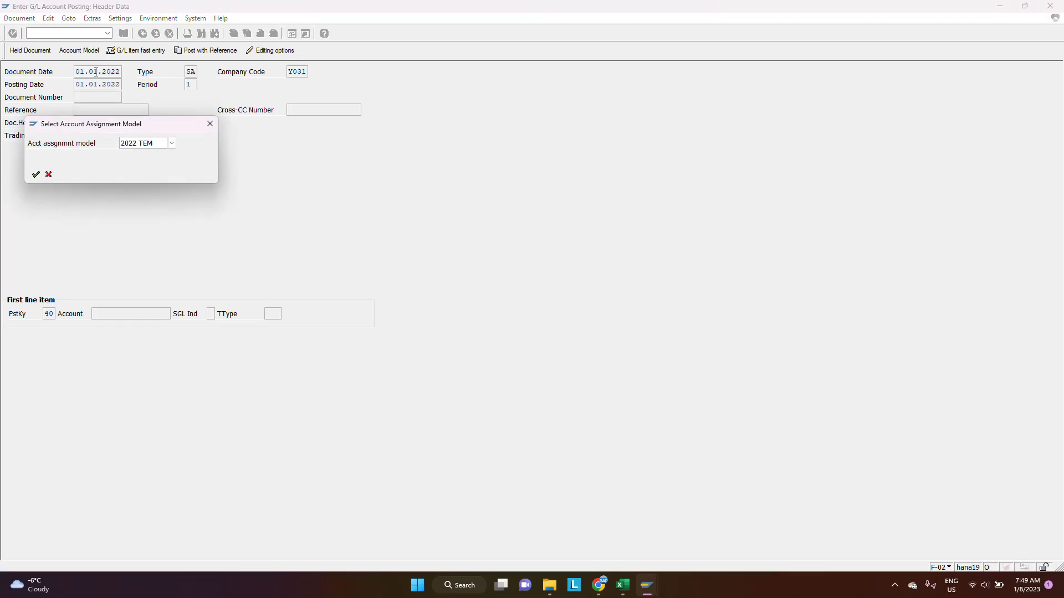
left_click(172, 146)
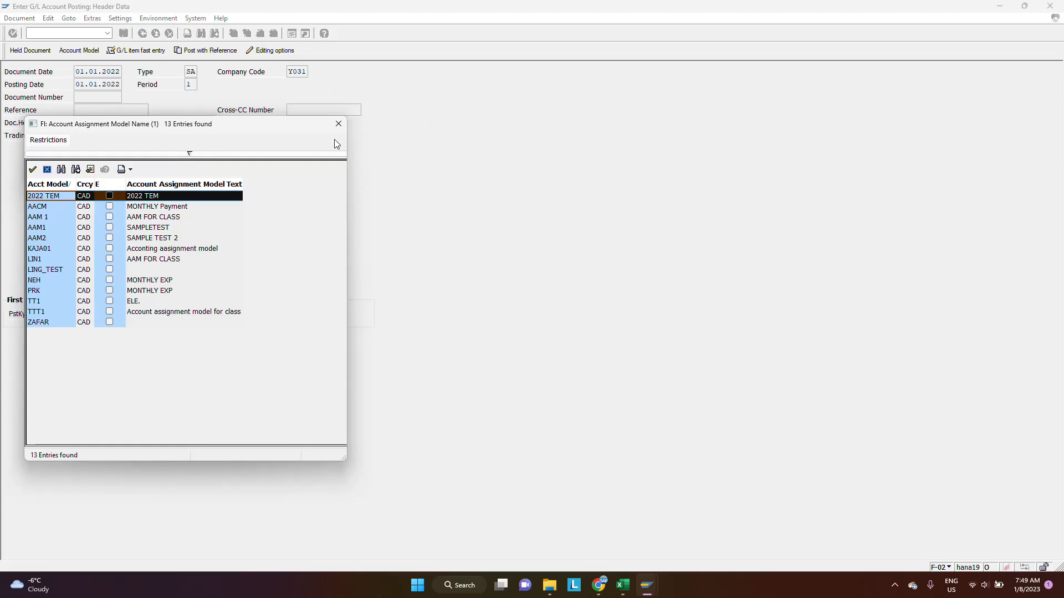
left_click(339, 124)
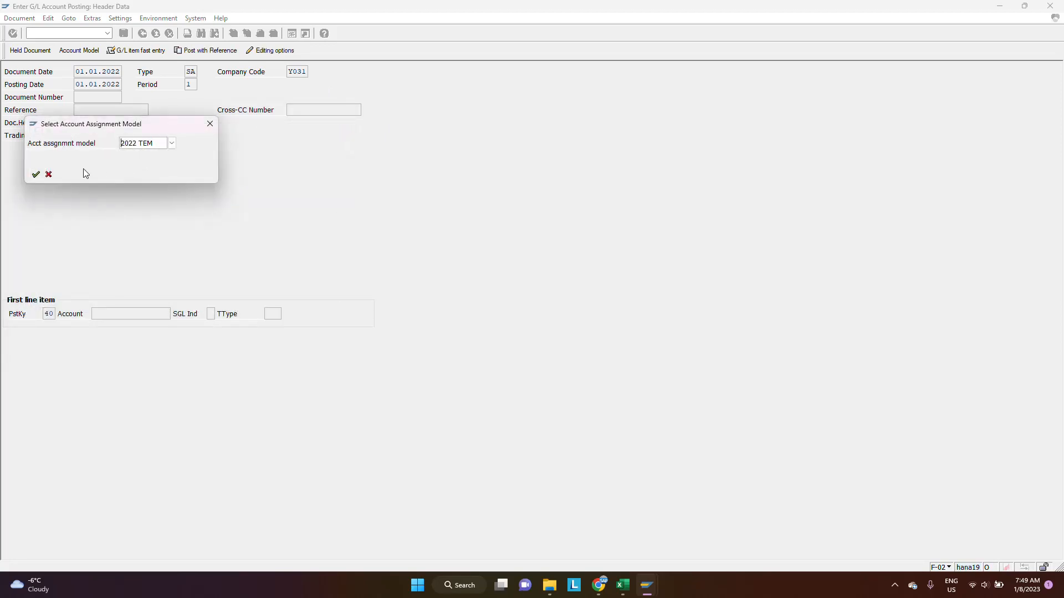
left_click(41, 175)
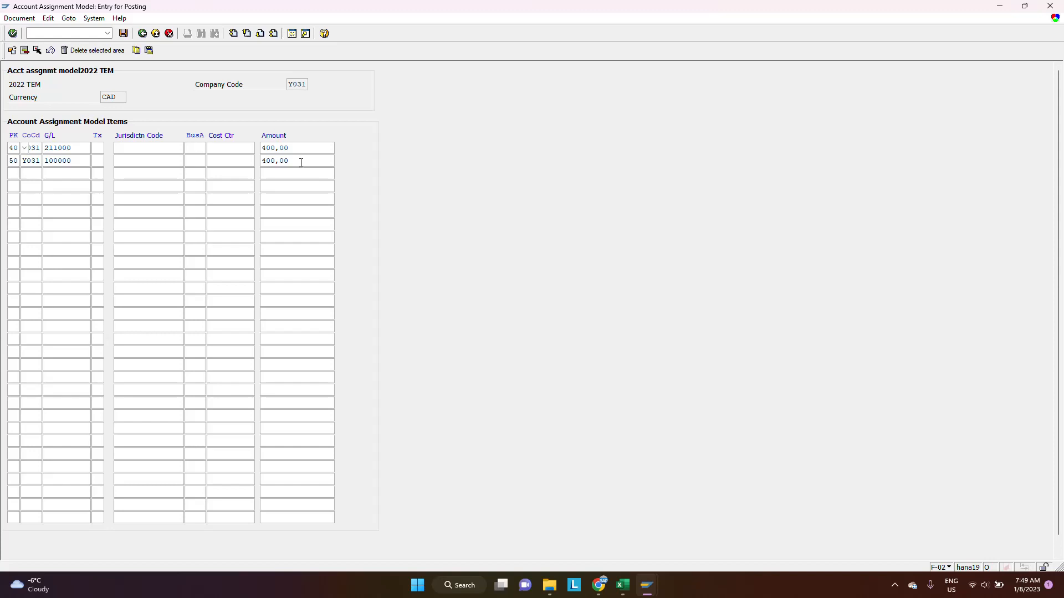
left_click(123, 38)
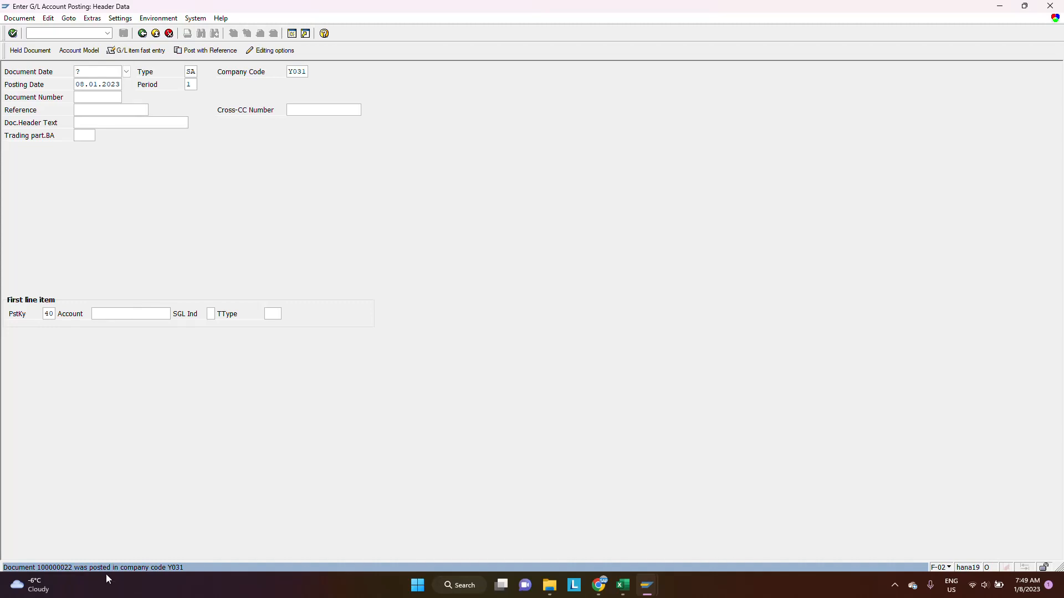
mouse_move(33, 585)
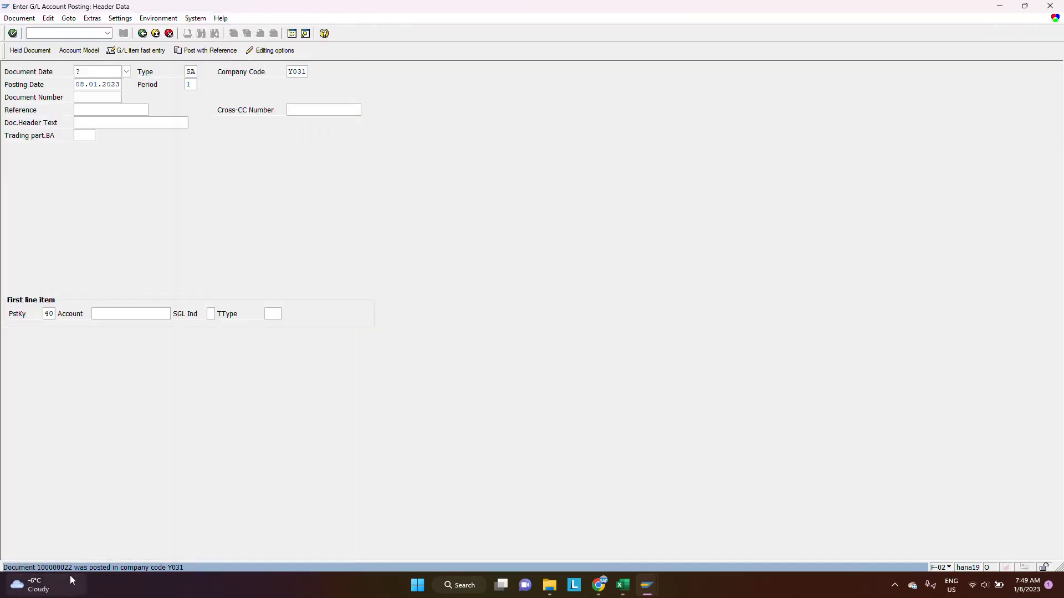
mouse_move(66, 573)
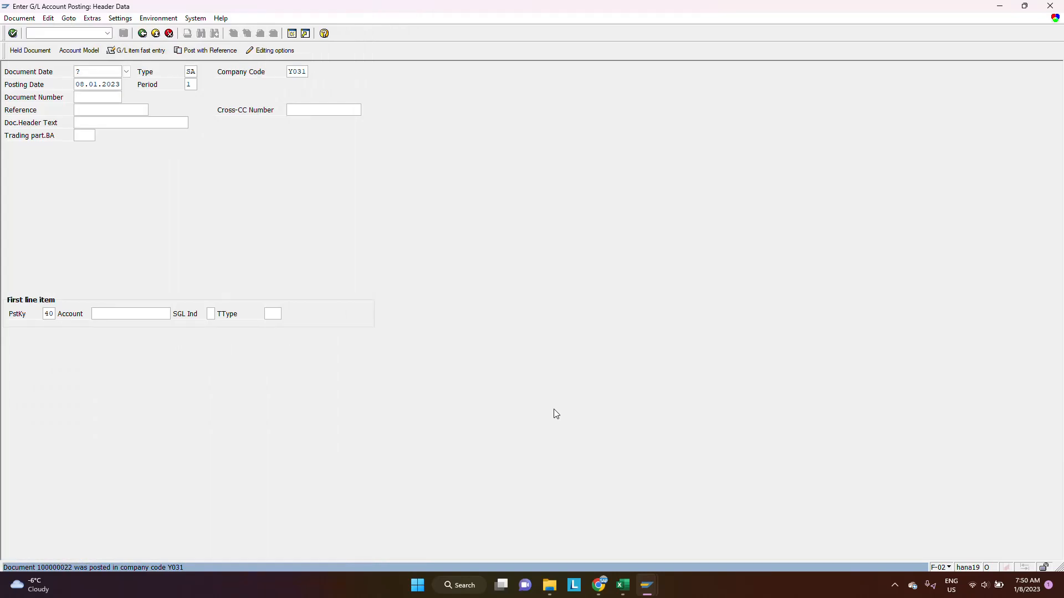
left_click(314, 520)
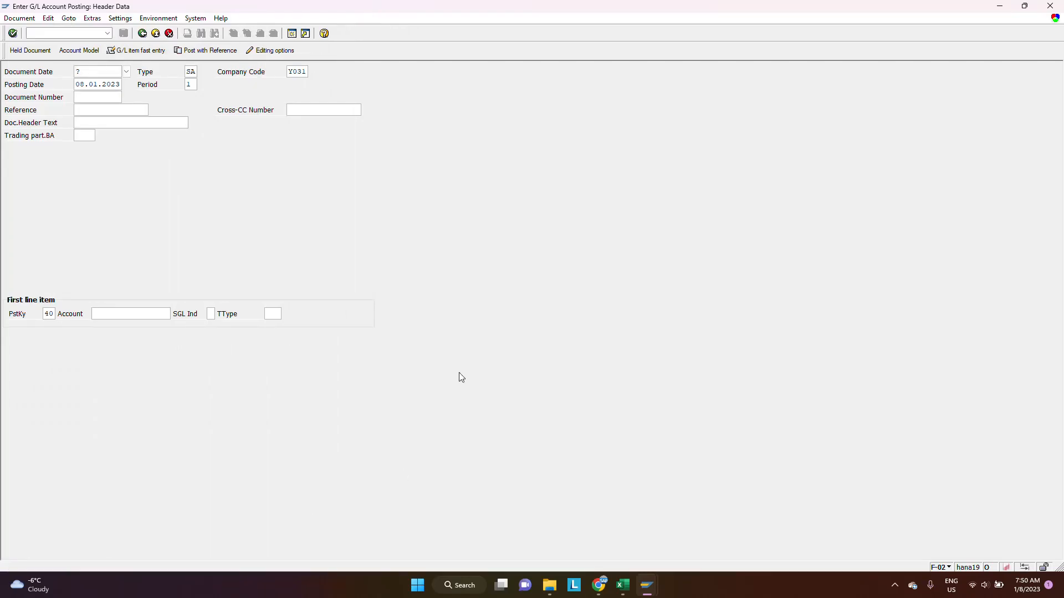
Step: Open transaction FB03 and display the document just posted in company code Y031 for fiscal year 2022
left_click(95, 32)
type("/n")
key("Return")
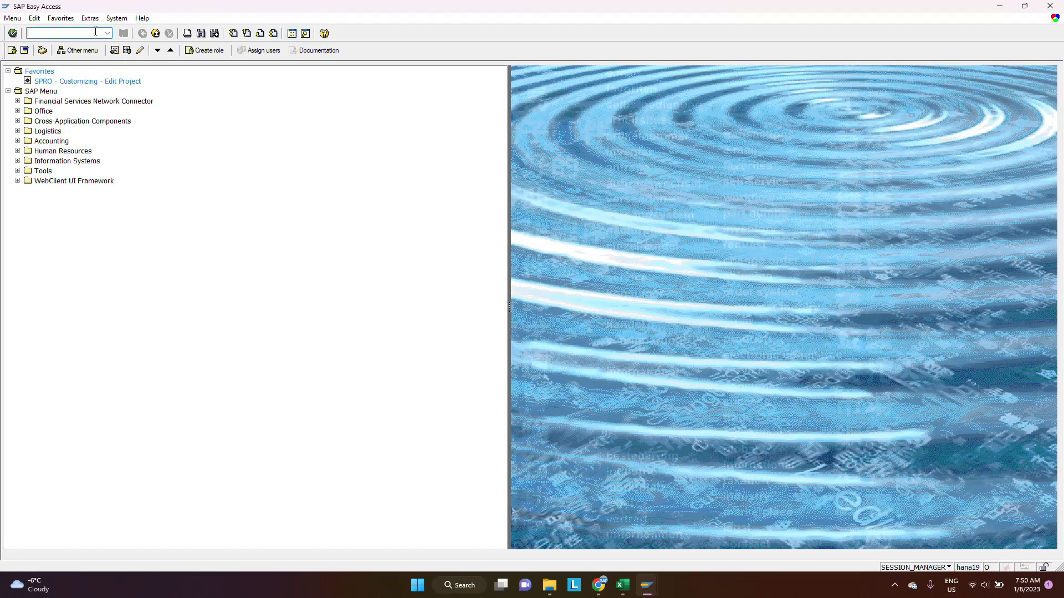
type("FB03")
key("Return")
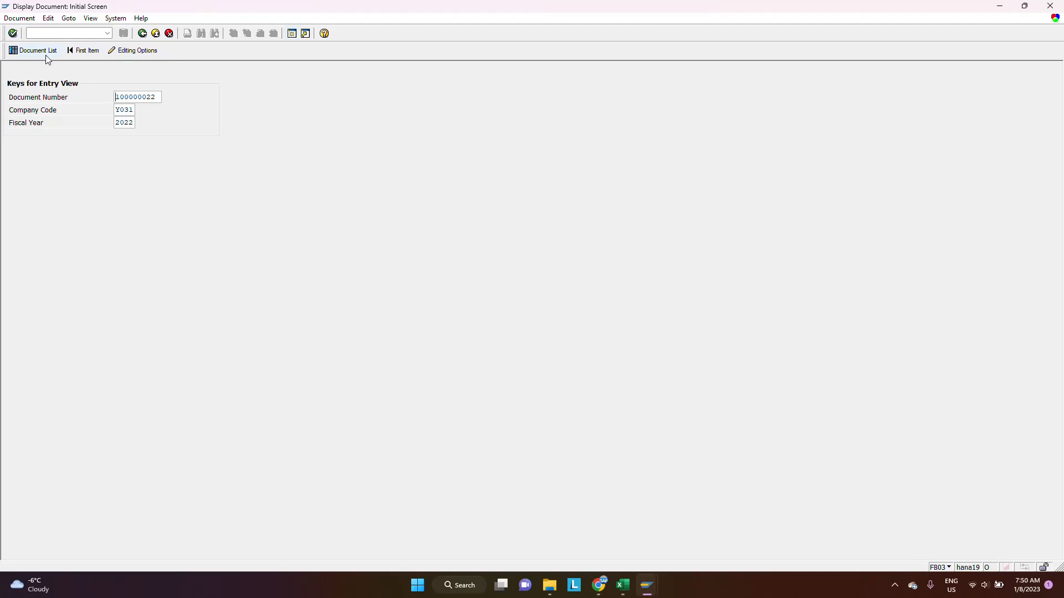
key("Return")
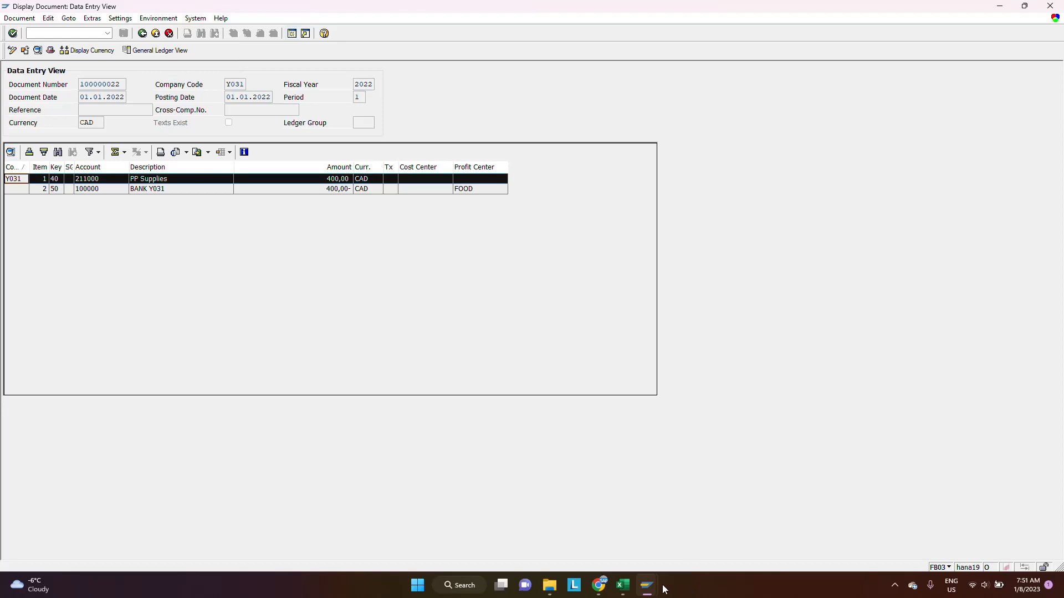
Step: Check the transaction codes in the GL Reversal workbook in Excel, return to SAP and open transaction FB01
mouse_move(623, 585)
left_click(642, 551)
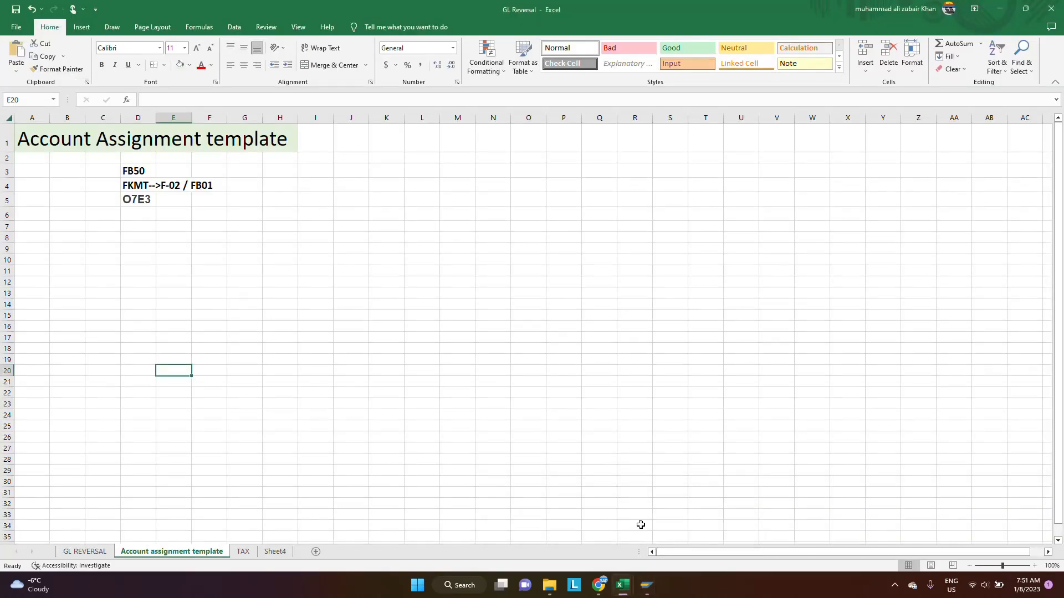
mouse_move(647, 585)
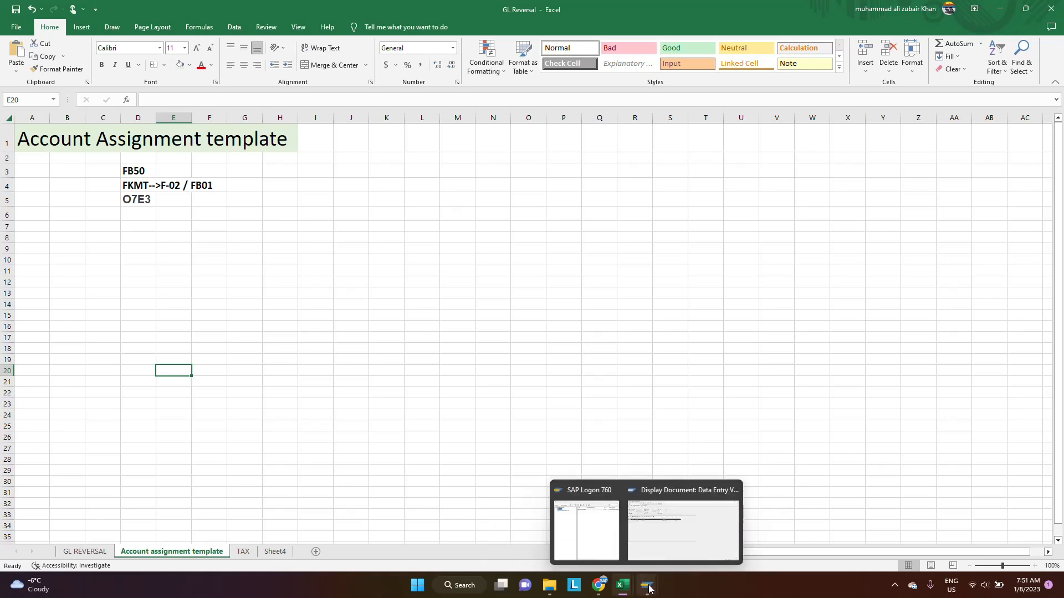
left_click(657, 557)
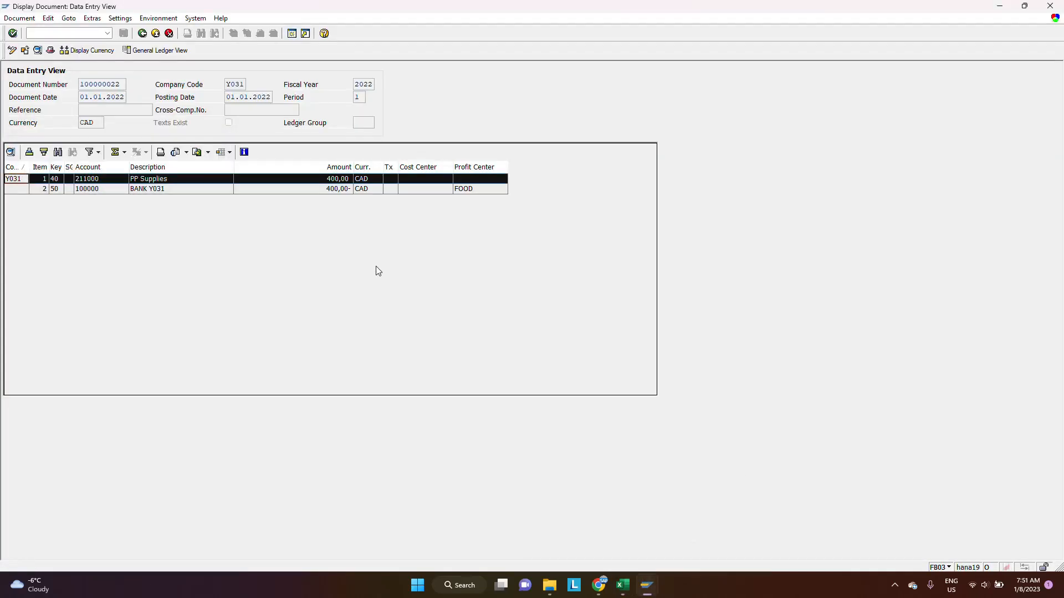
left_click(76, 34)
type("/NFB01")
key("Return")
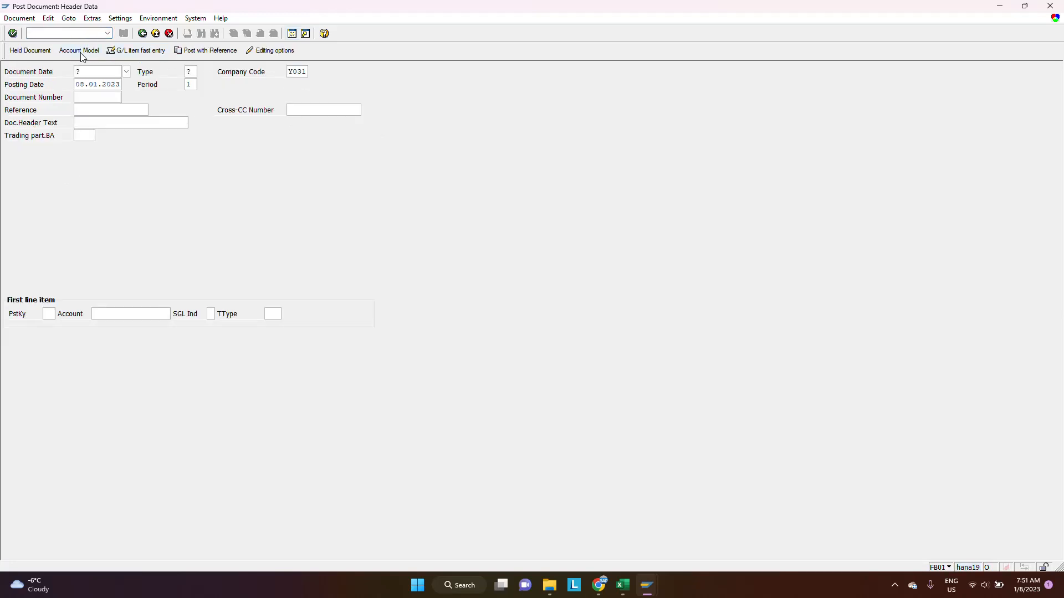
Step: Set the document and posting dates to 01.01.2022 and the document type to SA, and bring up account assignment model 2022 TEM for selection
left_click(80, 51)
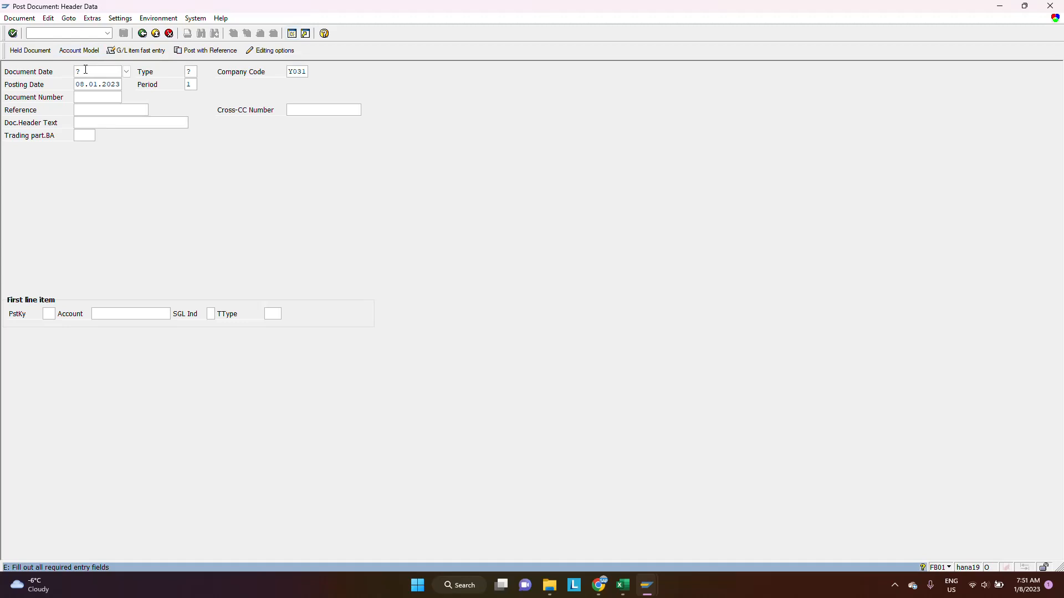
type("01012022")
key("Tab")
key("Tab")
key("Tab")
key("BackSpace")
key("BackSpace")
key("BackSpace")
key("BackSpace")
key("BackSpace")
key("BackSpace")
key("BackSpace")
key("BackSpace")
key("BackSpace")
key("BackSpace")
type("01012022")
key("Tab")
key("Return")
type("SA")
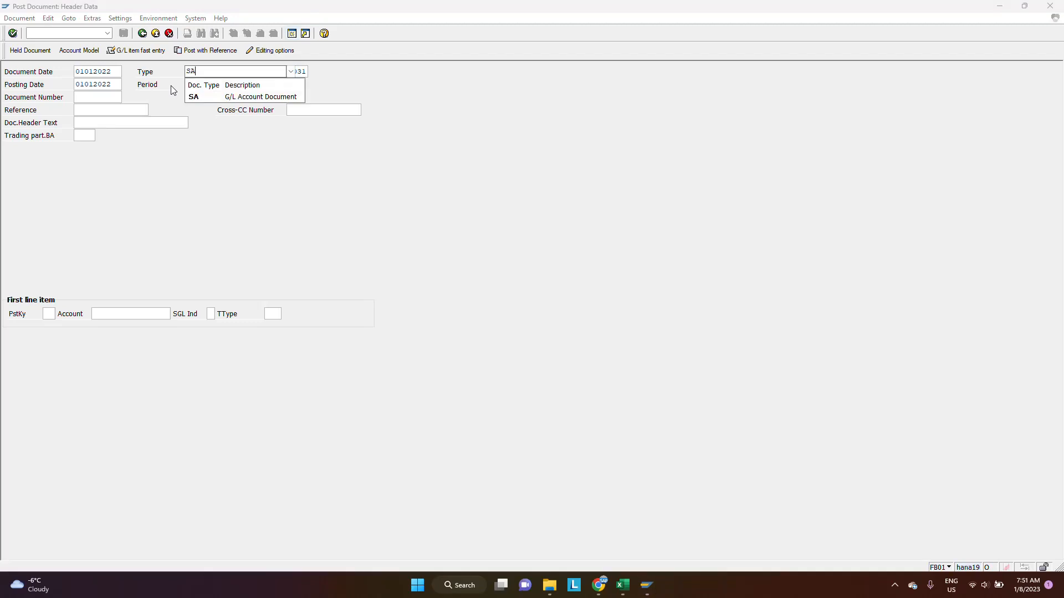
key("Tab")
left_click(87, 50)
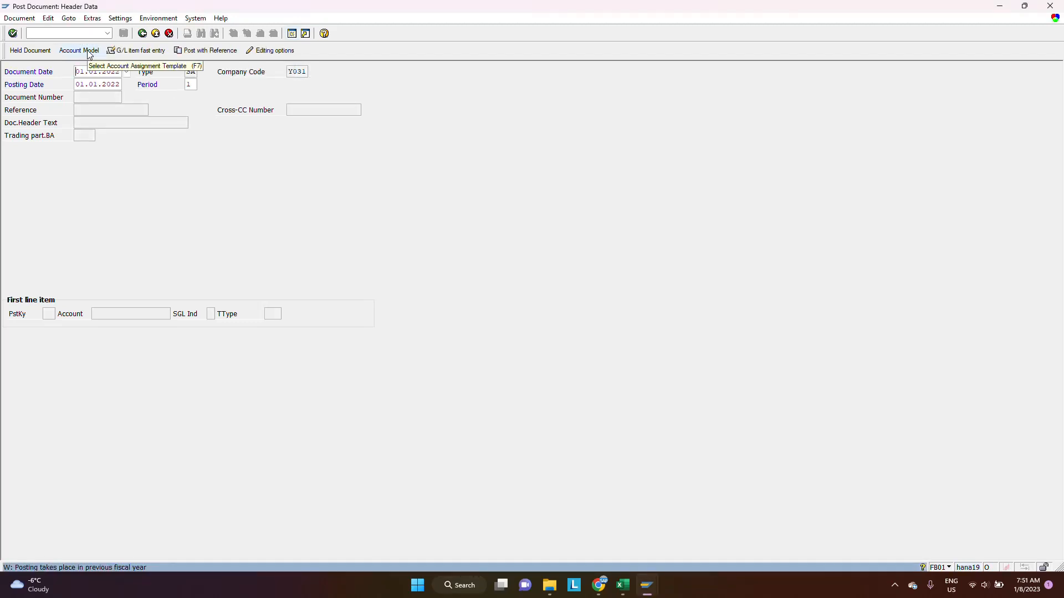
left_click(88, 51)
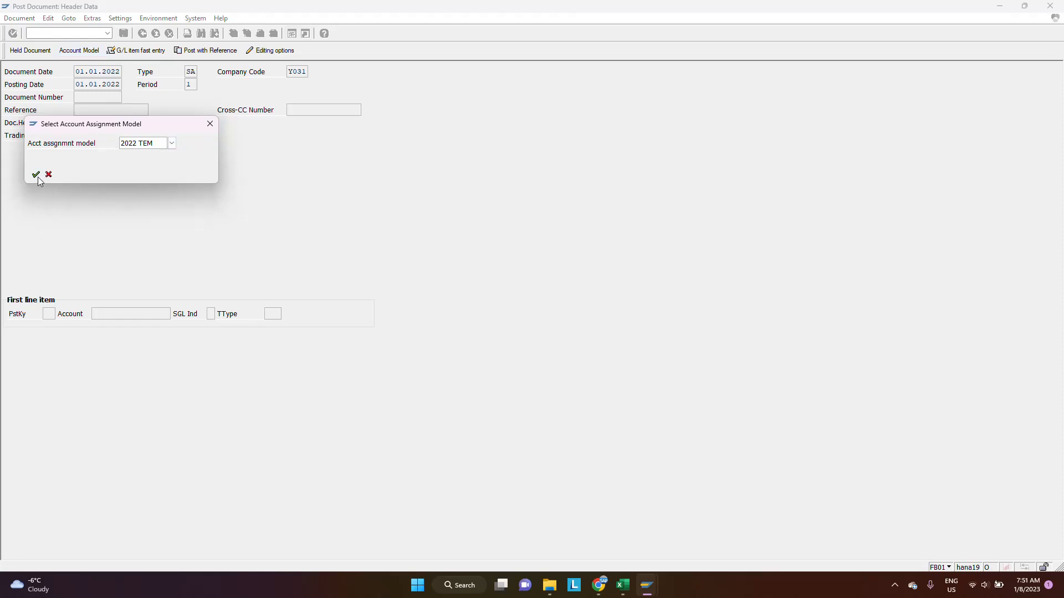
Step: Switch to the GL Reversal workbook in Excel, copy transaction code O7E3 and return to SAP
mouse_move(623, 585)
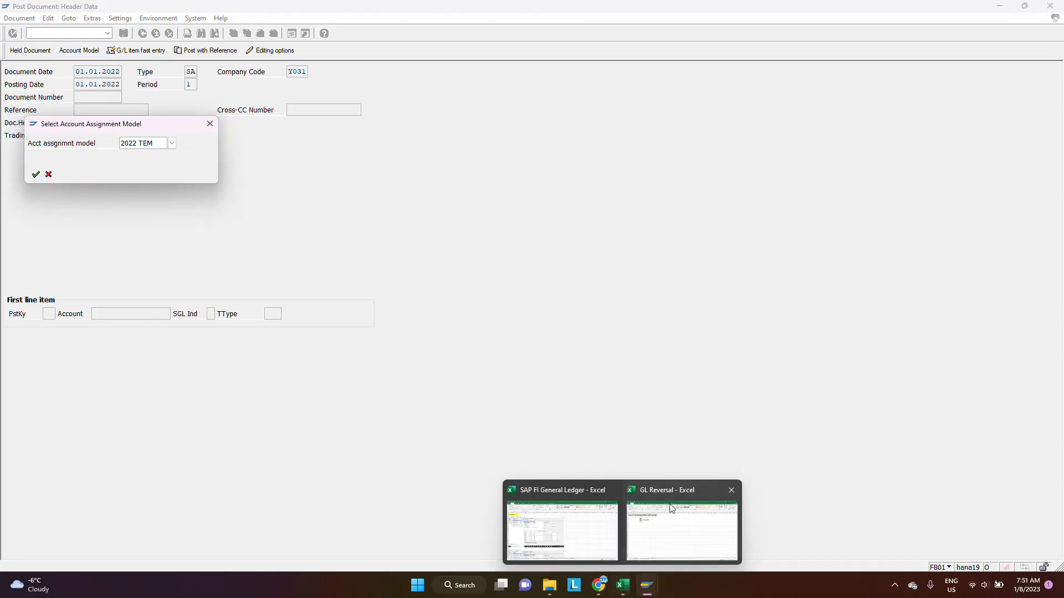
left_click(676, 525)
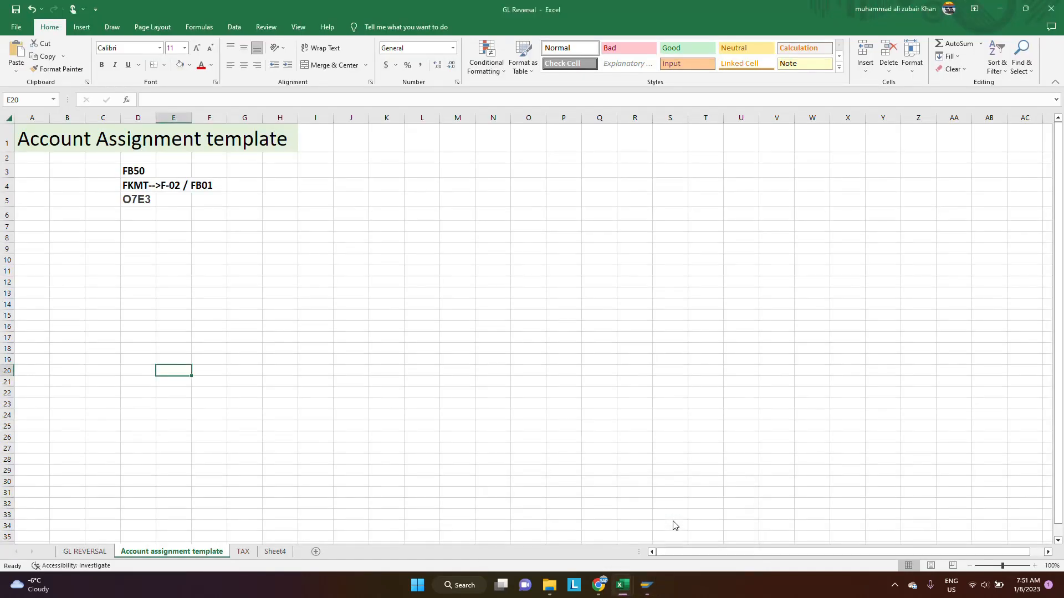
left_click(143, 203)
key("ctrl+c")
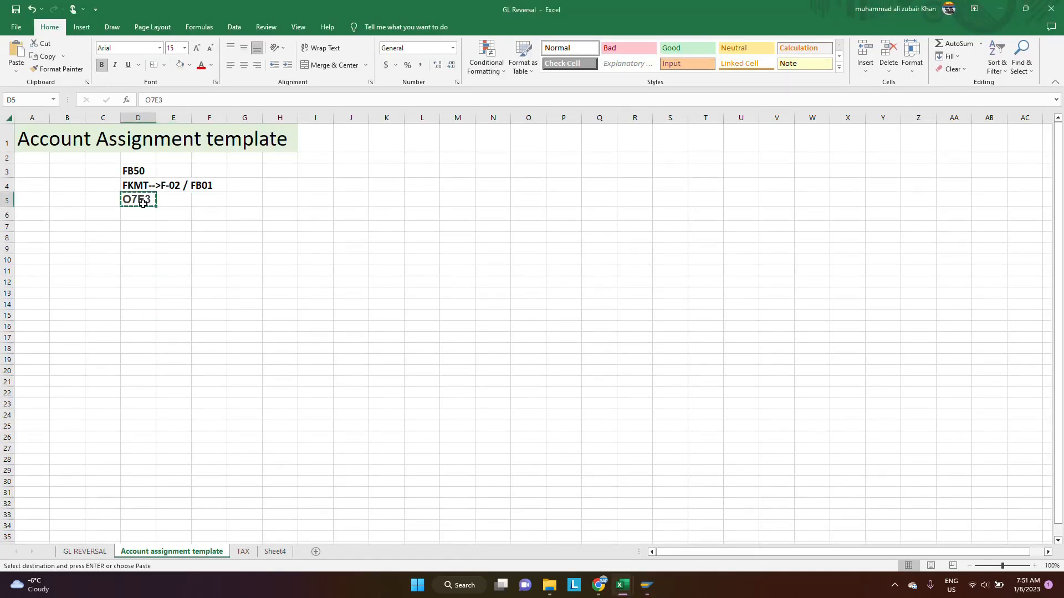
mouse_move(647, 585)
left_click(686, 495)
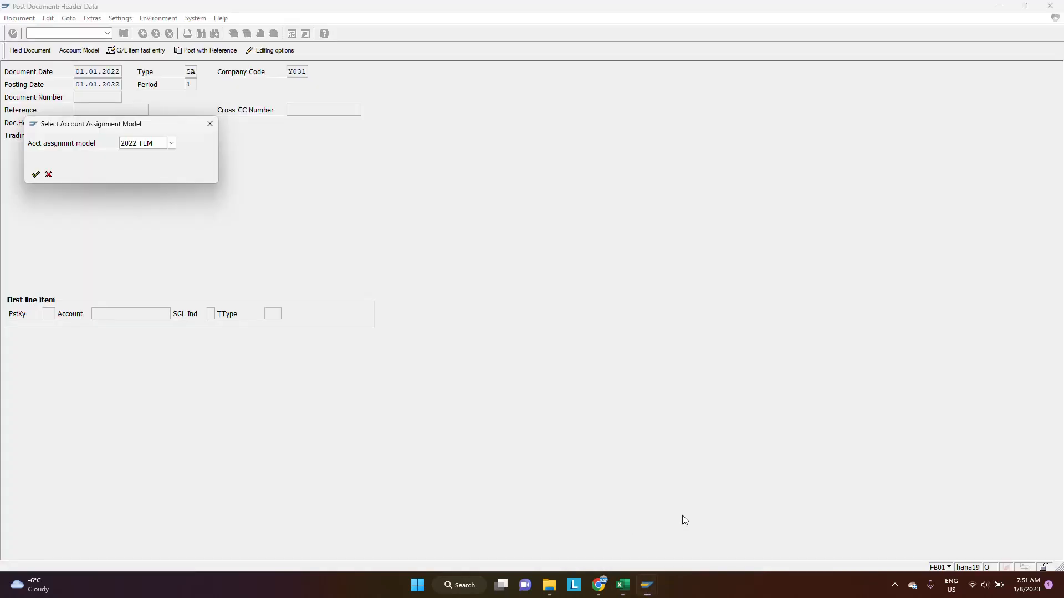
Step: Abandon the FB01 posting without saving it and open transaction O7E3
key("Return")
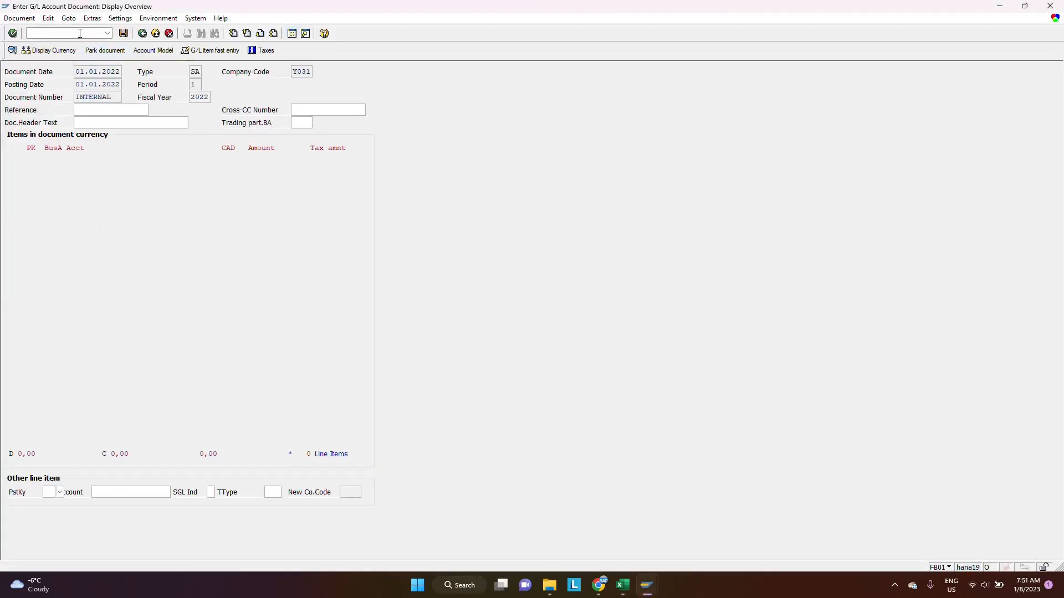
left_click(80, 34)
type("/N")
key("Return")
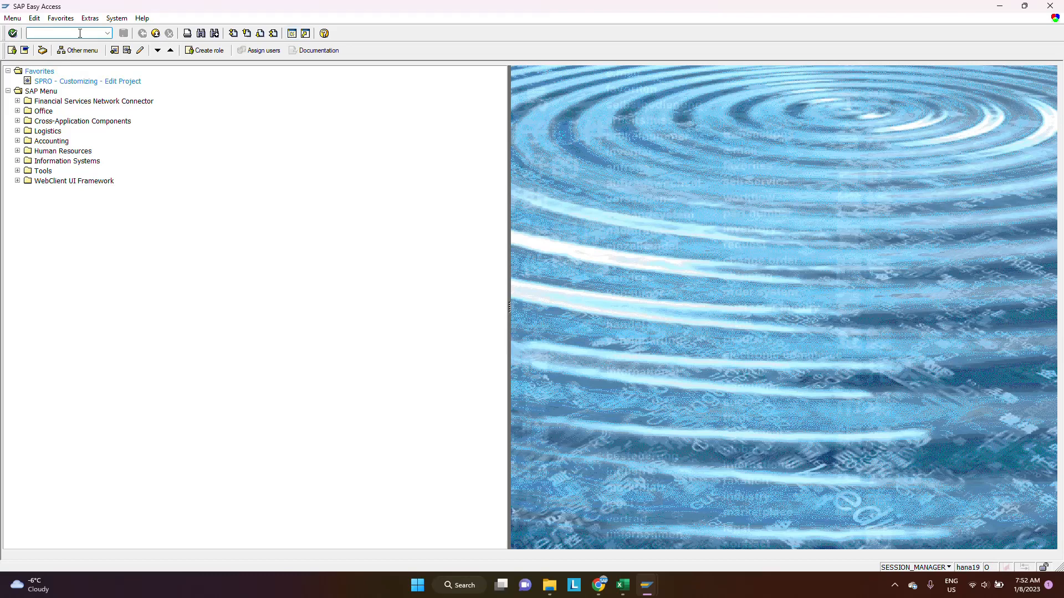
type("O7E3")
key("Return")
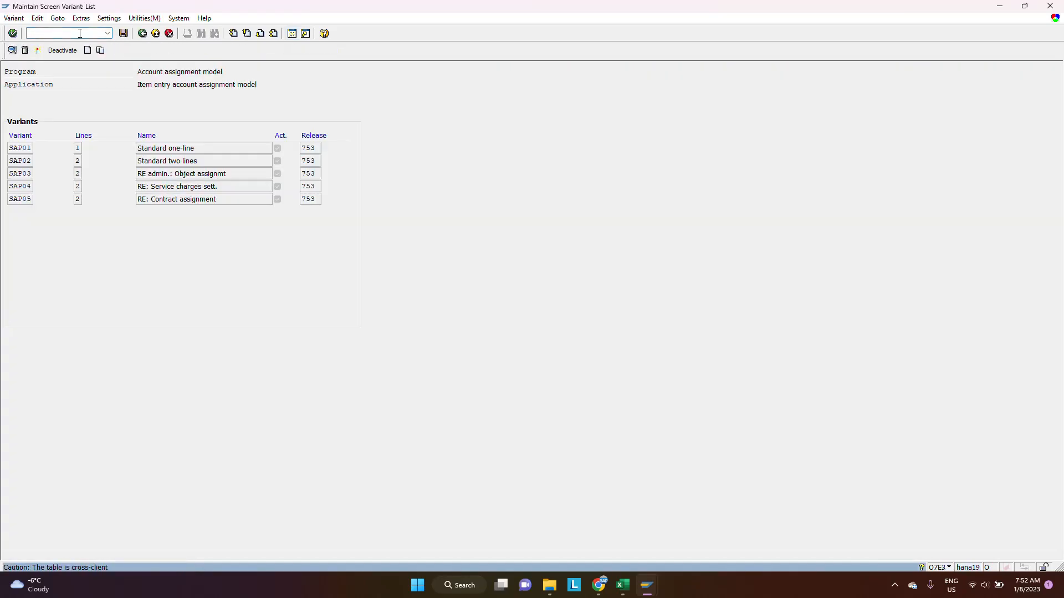
Step: Open the Standard one-line screen variant and examine its current and possible fields by technical name and by field name
double_click(191, 147)
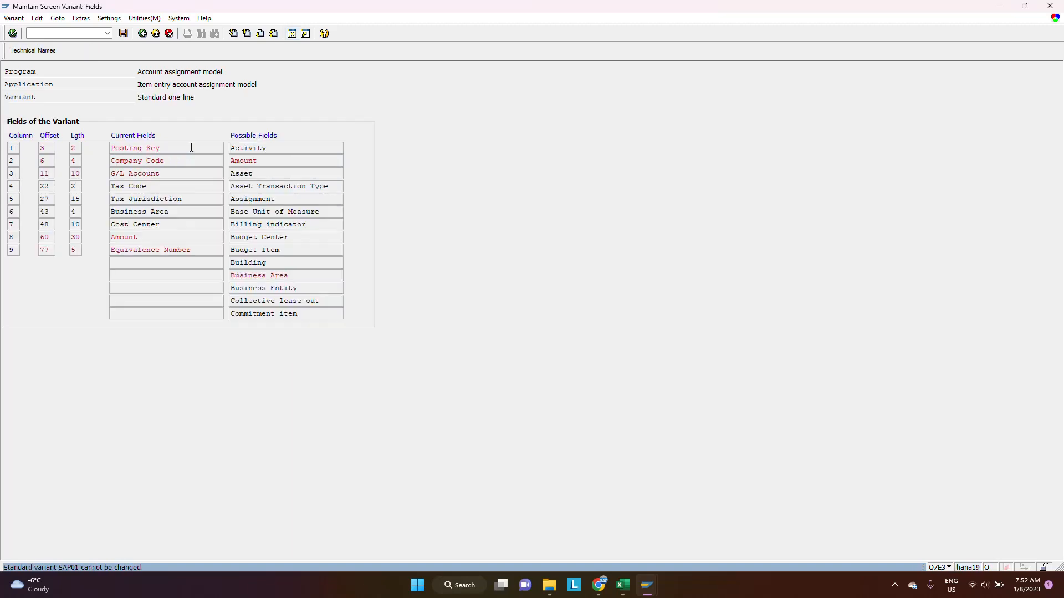
left_click(34, 51)
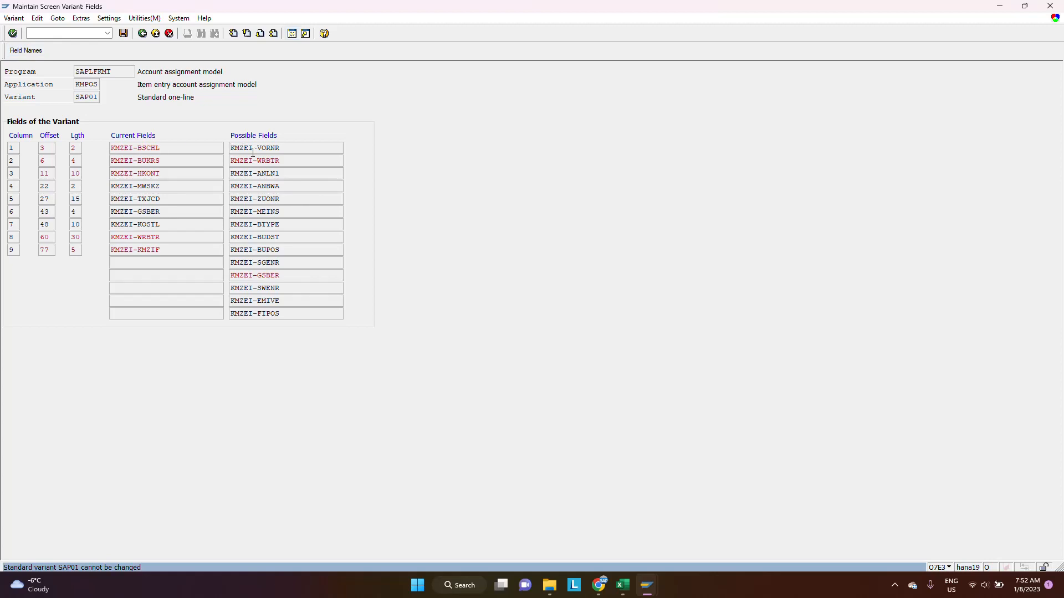
left_click(36, 52)
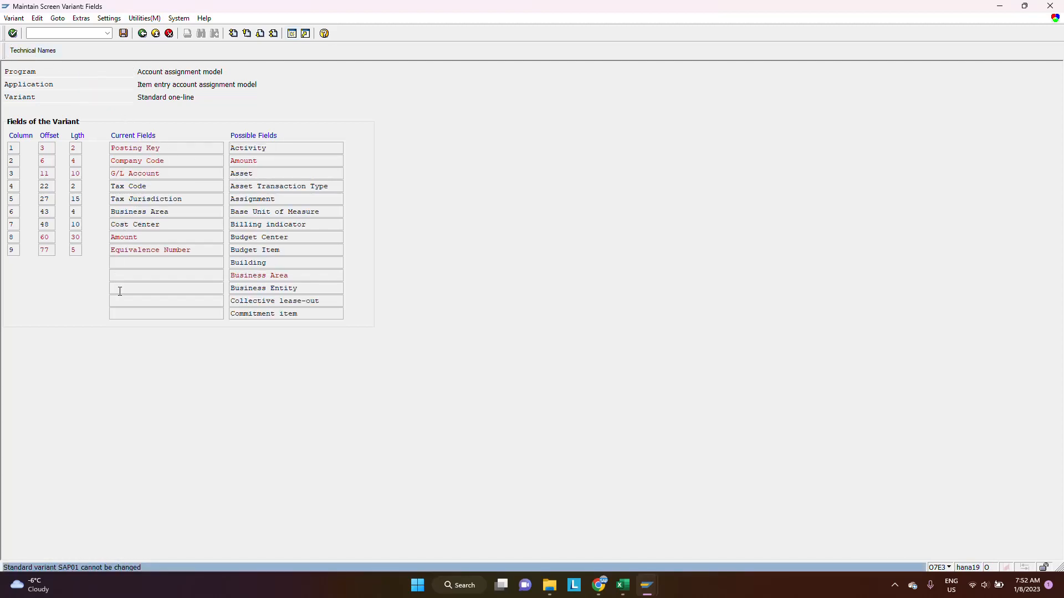